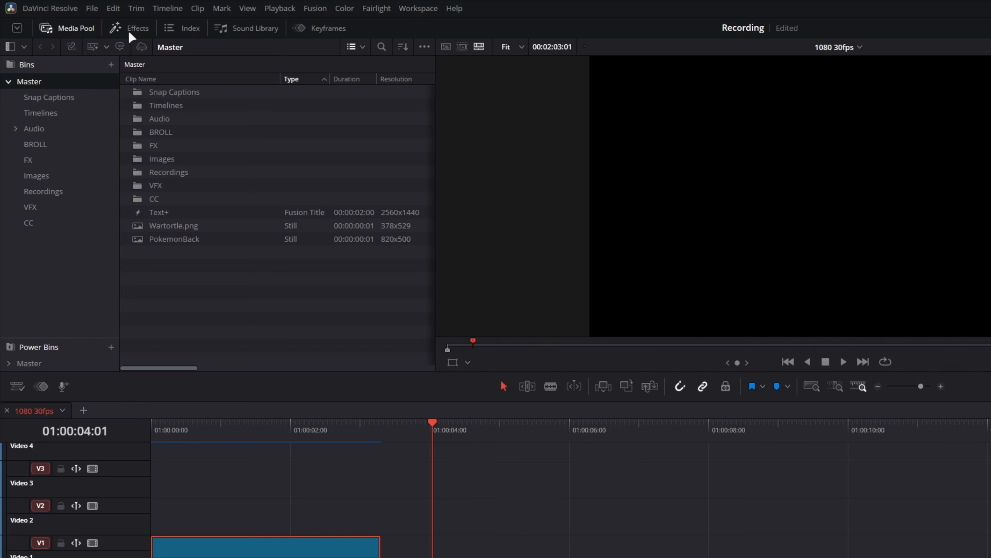
Add a Fusion Composition clip to the Video 1 track at 01:00:04:01 and extend its end to 01:00:08:01
click(127, 27)
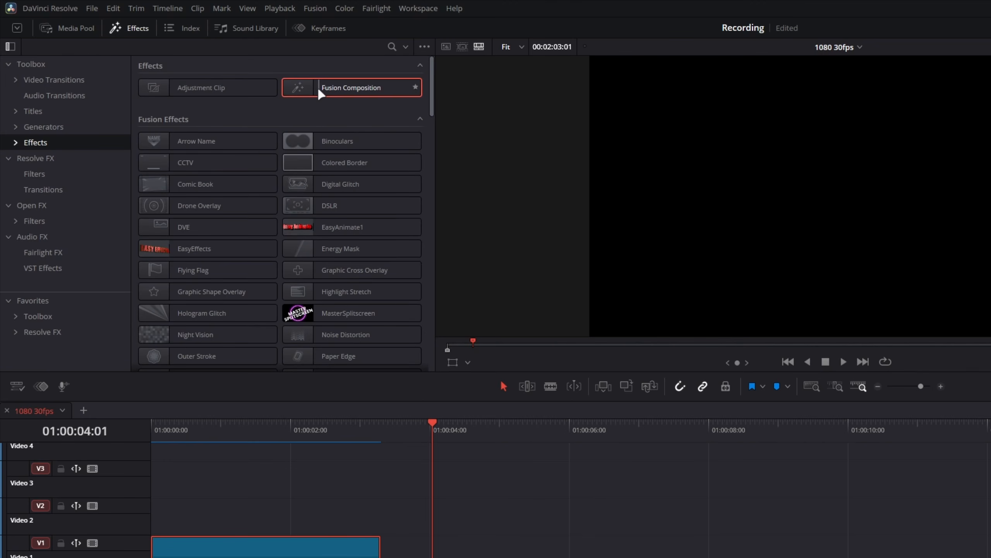
drag(321, 94, 434, 556)
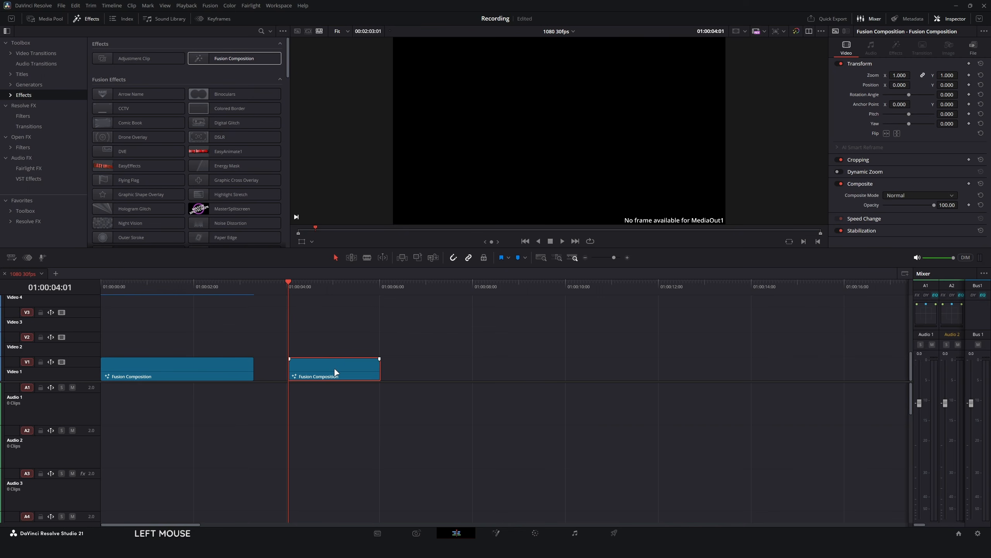
key(shift+Right)
key(shift+Right)
key(shift+Right)
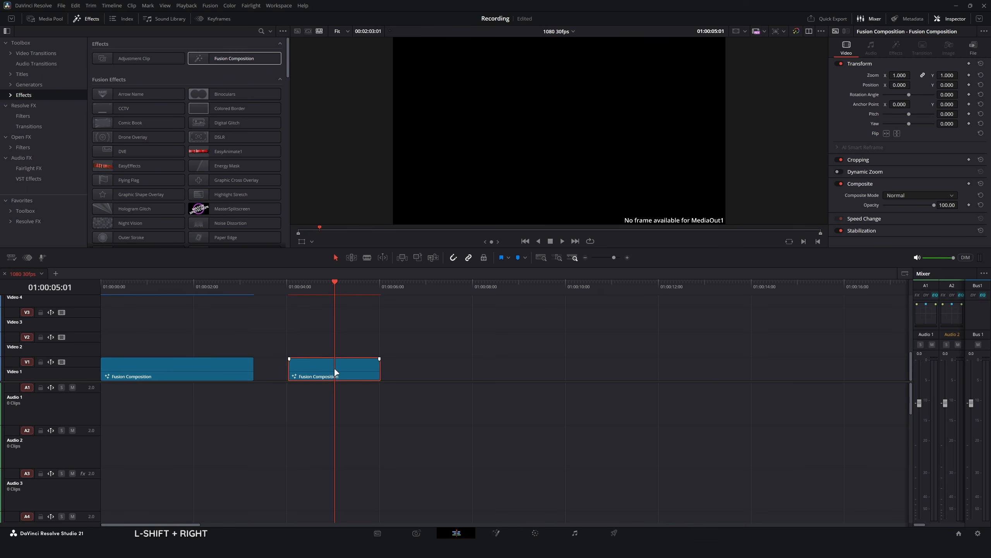
key(shift+Right)
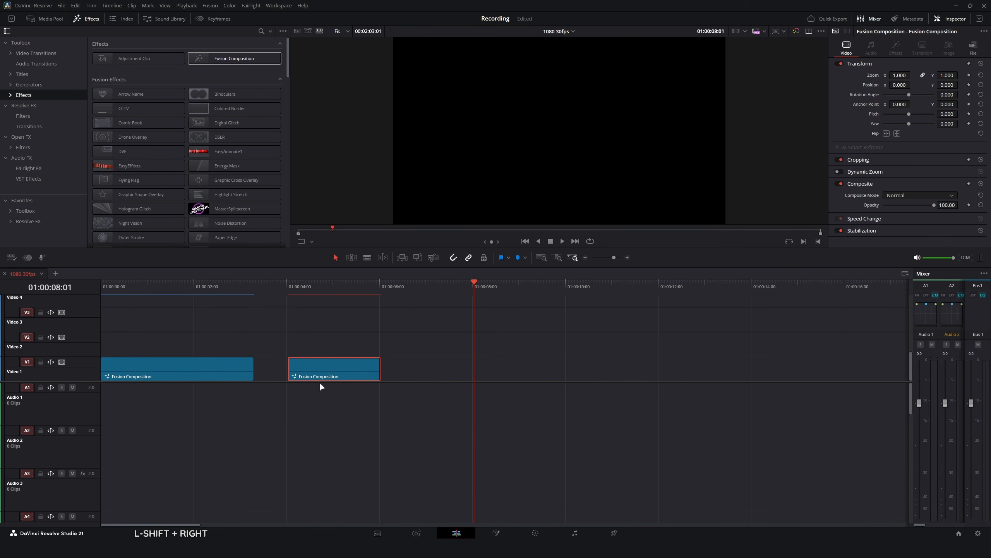
drag(378, 373, 473, 373)
Park the playhead at 01:00:06:00 and open the new Fusion Composition clip in the Fusion page
click(380, 285)
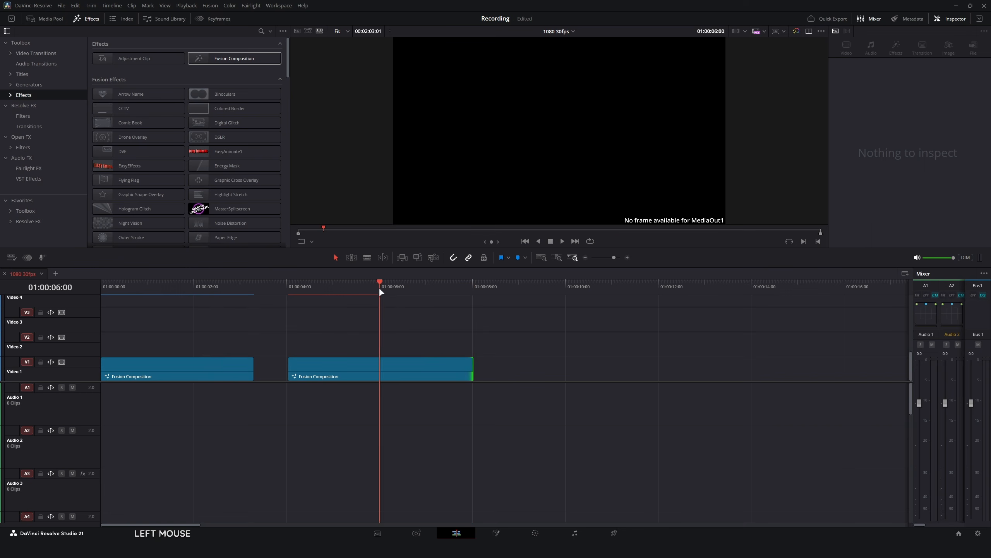
click(382, 352)
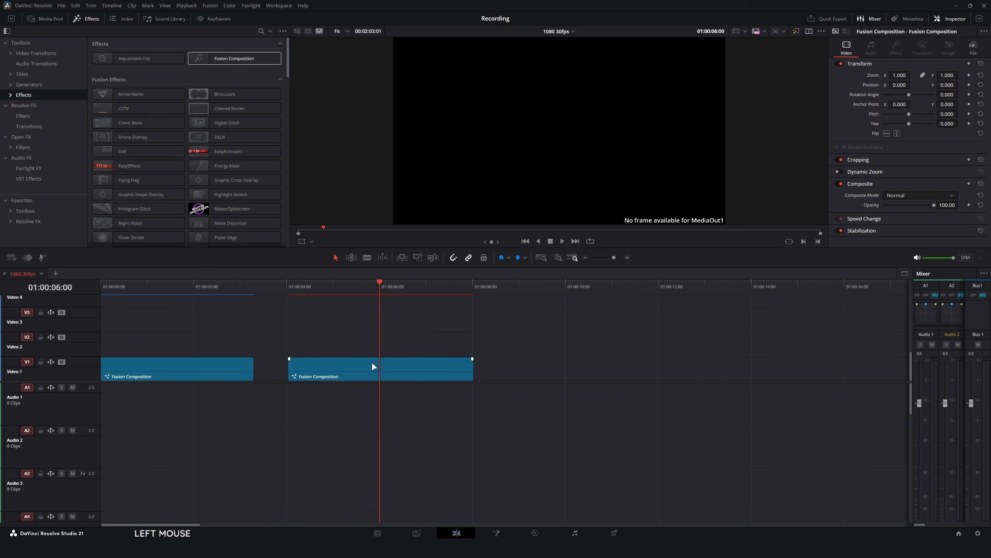
right_click(395, 363)
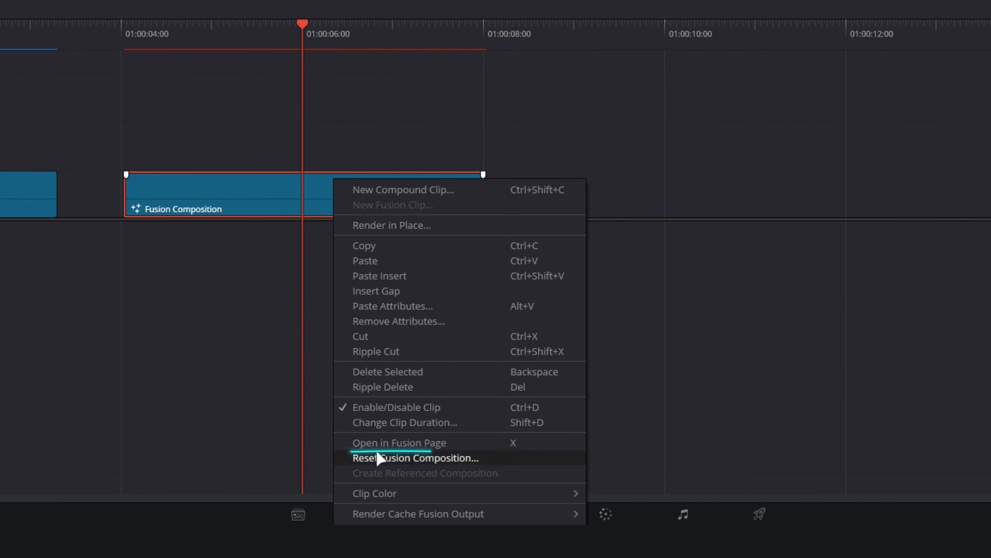
click(389, 441)
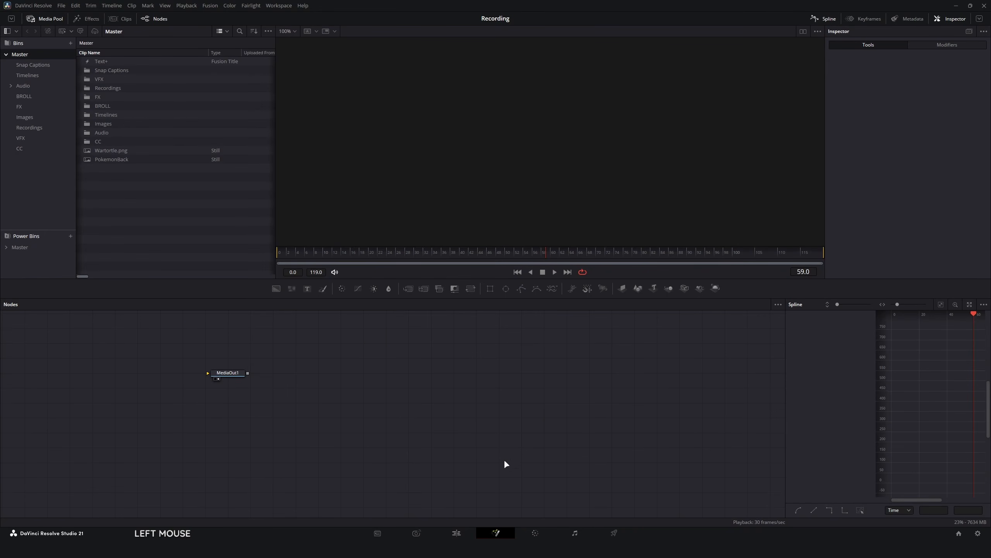
Add a Background node to the empty composition and connect its output to MediaOut1
drag(232, 453, 603, 477)
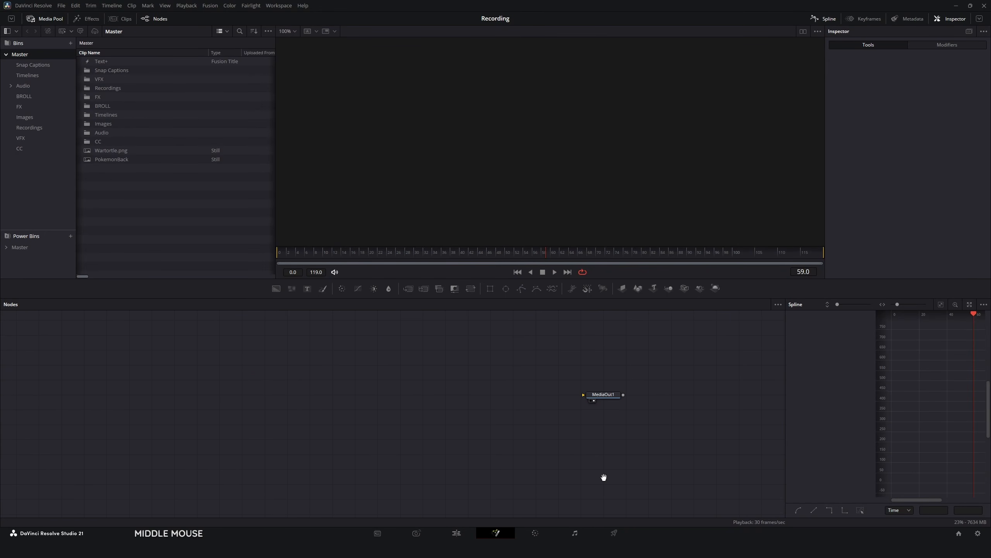
scroll(577, 448, up, 3)
drag(567, 433, 564, 421)
drag(410, 402, 435, 419)
click(296, 407)
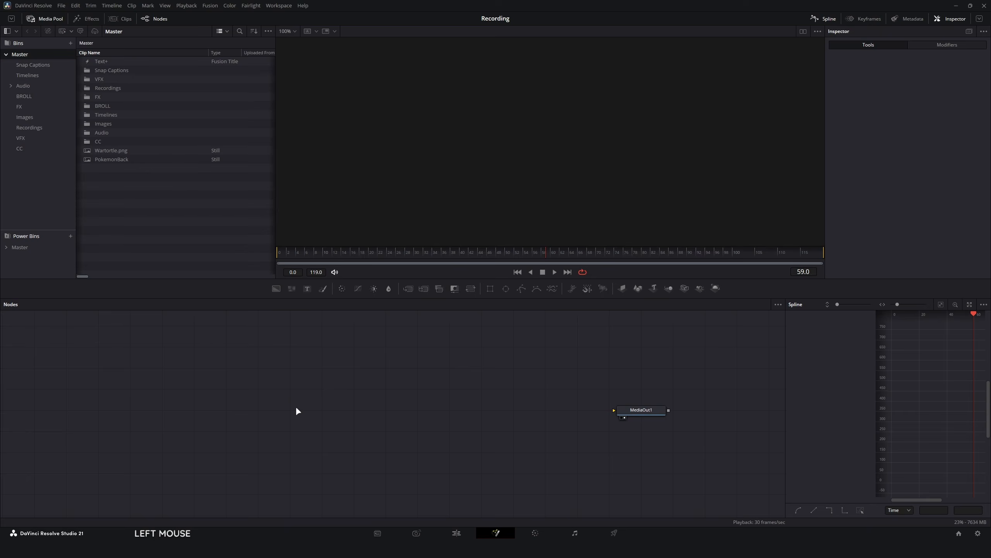
key(ctrl+space)
text(back)
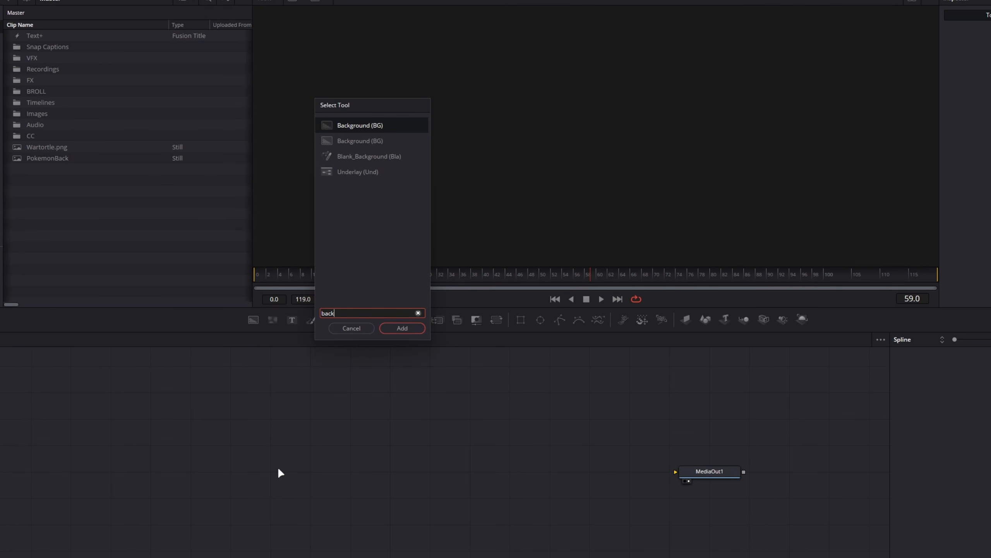
key(Return)
drag(272, 443, 672, 444)
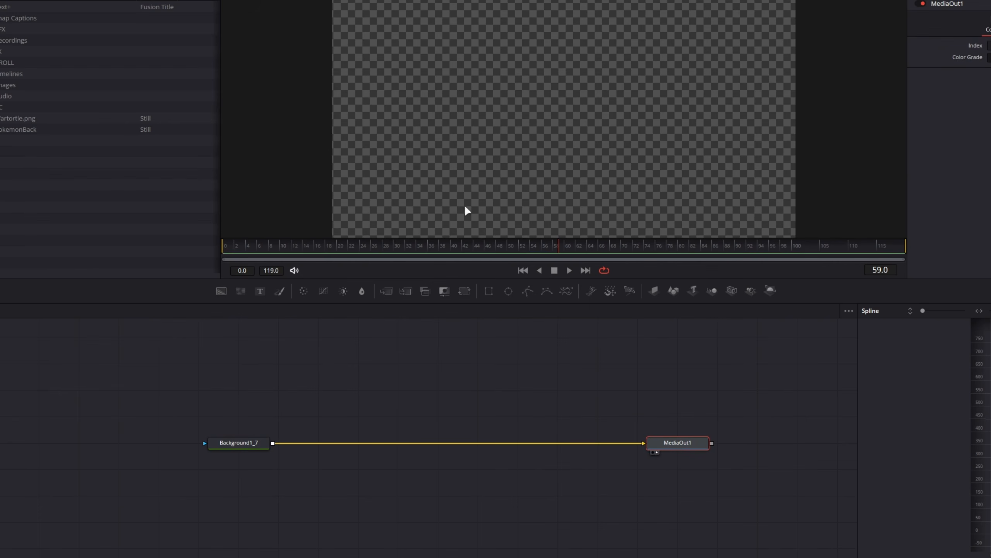
Check the Background node's image size settings and set its color alpha to 0.0
click(250, 439)
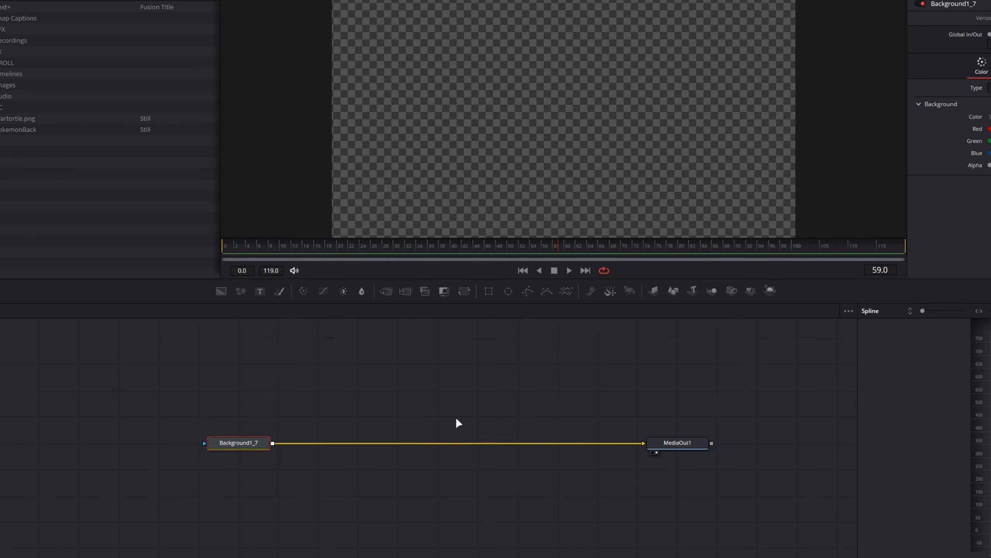
click(887, 135)
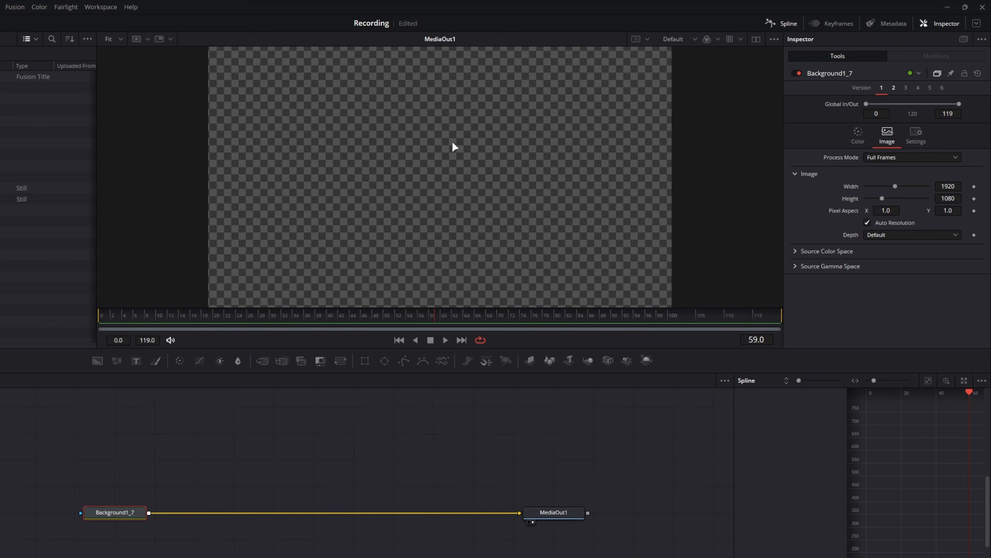
scroll(565, 213, down, 2)
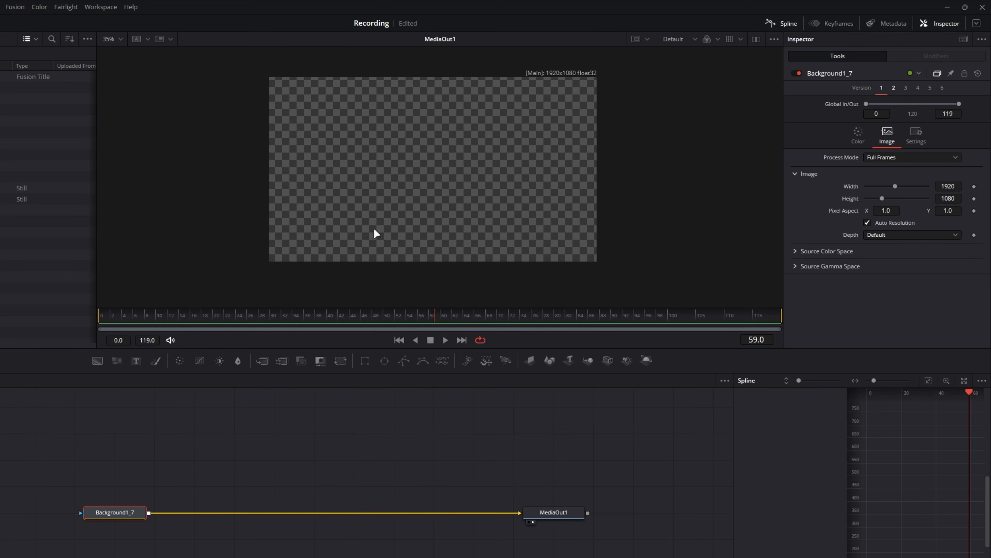
click(858, 135)
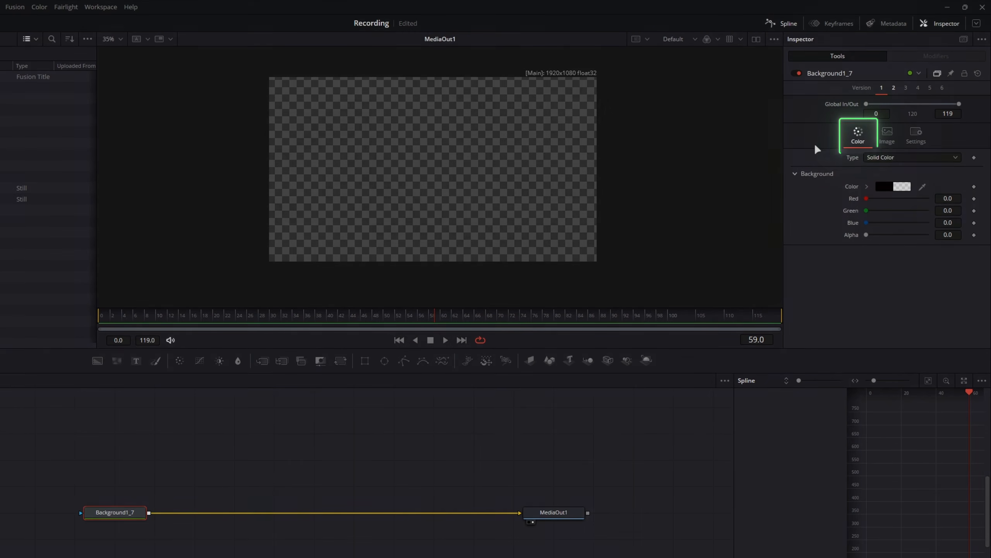
mouse_move(866, 235)
mouse_down()
mouse_move(929, 235)
mouse_move(827, 243)
mouse_move(942, 239)
mouse_move(797, 244)
mouse_move(945, 244)
mouse_move(852, 236)
mouse_up()
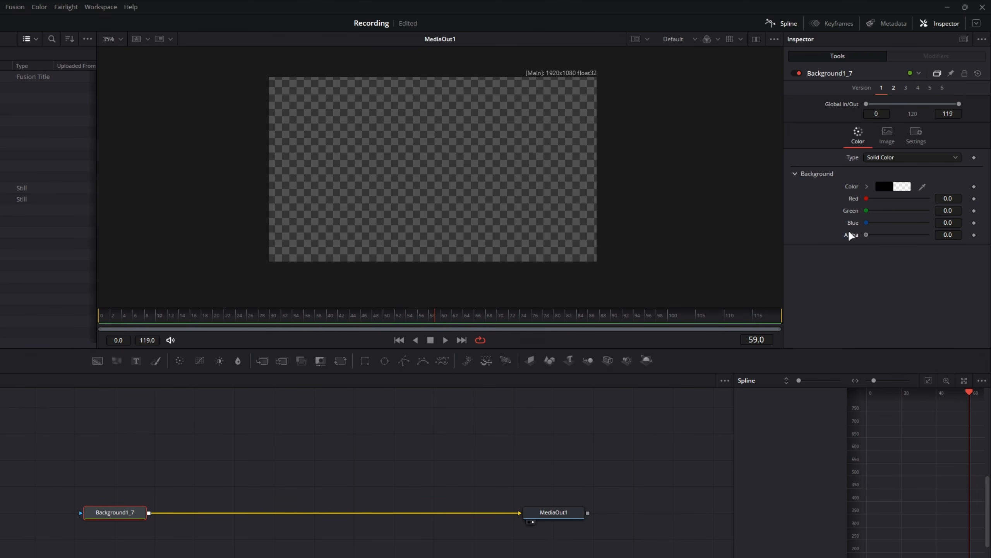
Bring the Wartortle.png and PokemonBack stills from the media pool into the node graph above the Background node
drag(265, 505, 294, 543)
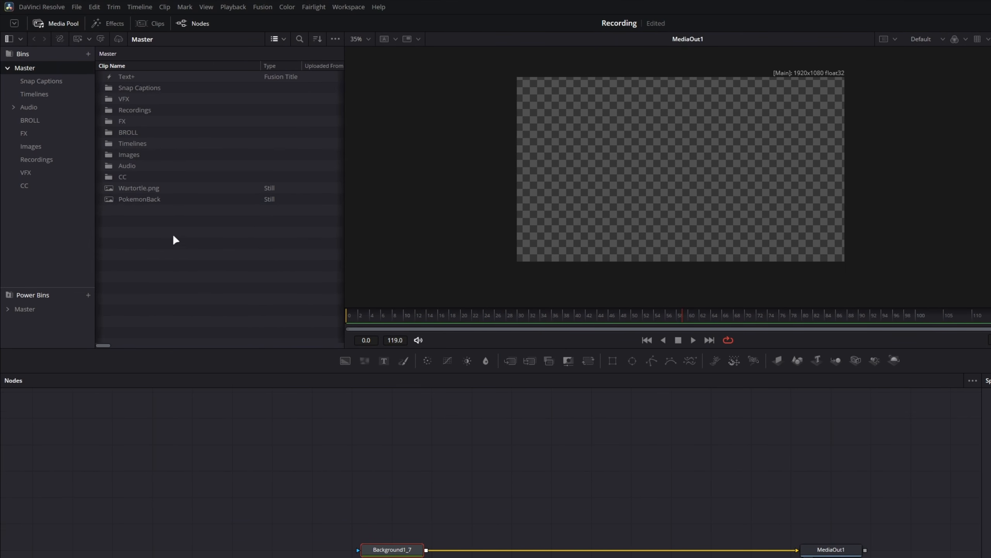
drag(138, 188, 504, 424)
scroll(703, 178, up, 2)
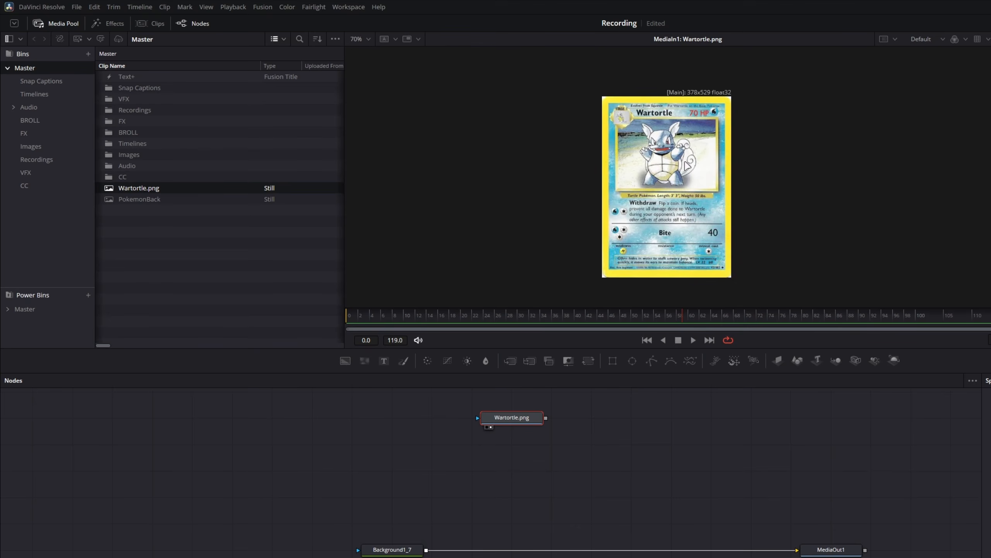
drag(142, 195, 599, 419)
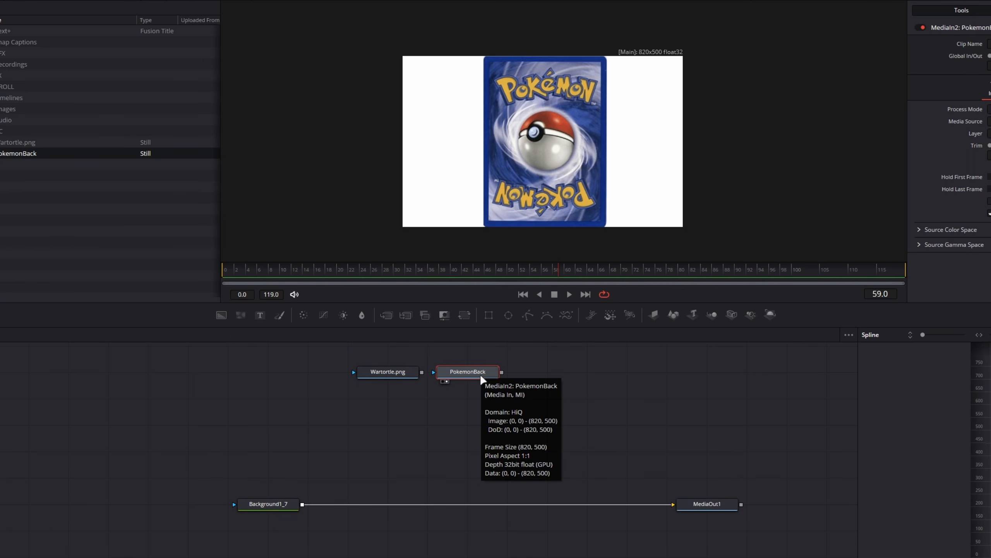
Examine the front and back card images by alternating the viewer between the Wartortle.png and PokemonBack nodes
click(395, 377)
key(2)
click(460, 375)
key(2)
click(398, 377)
key(2)
click(460, 376)
key(2)
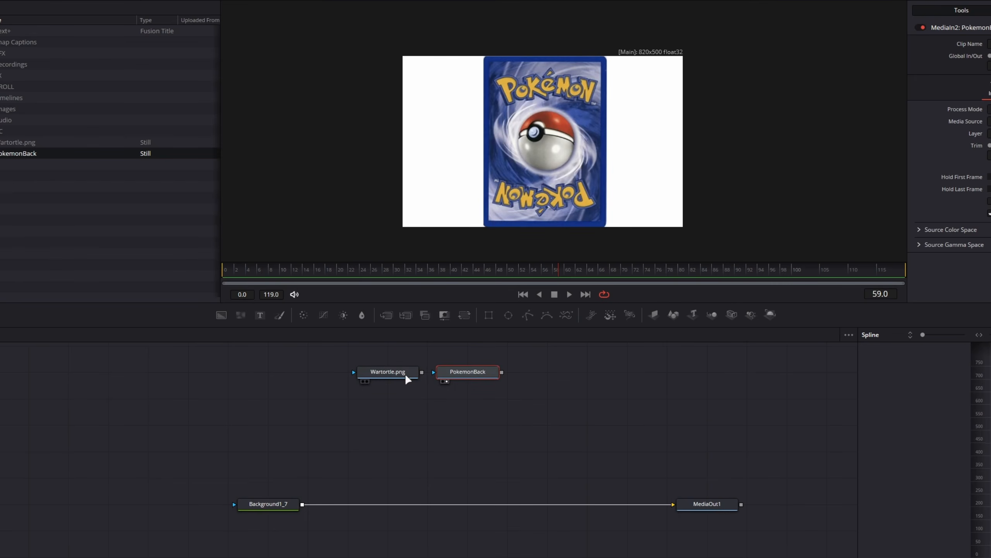
click(404, 376)
key(2)
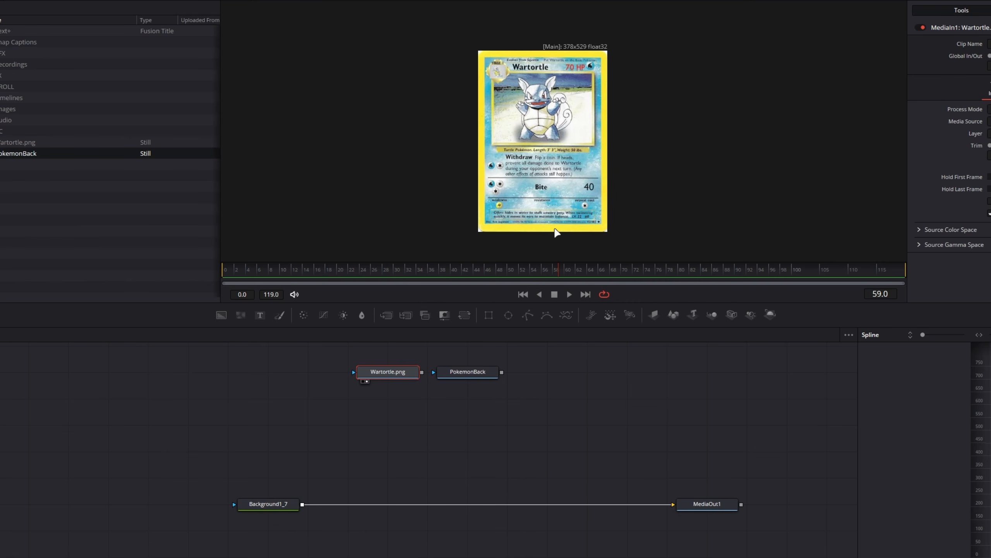
click(467, 376)
key(2)
click(378, 376)
key(2)
click(461, 377)
key(2)
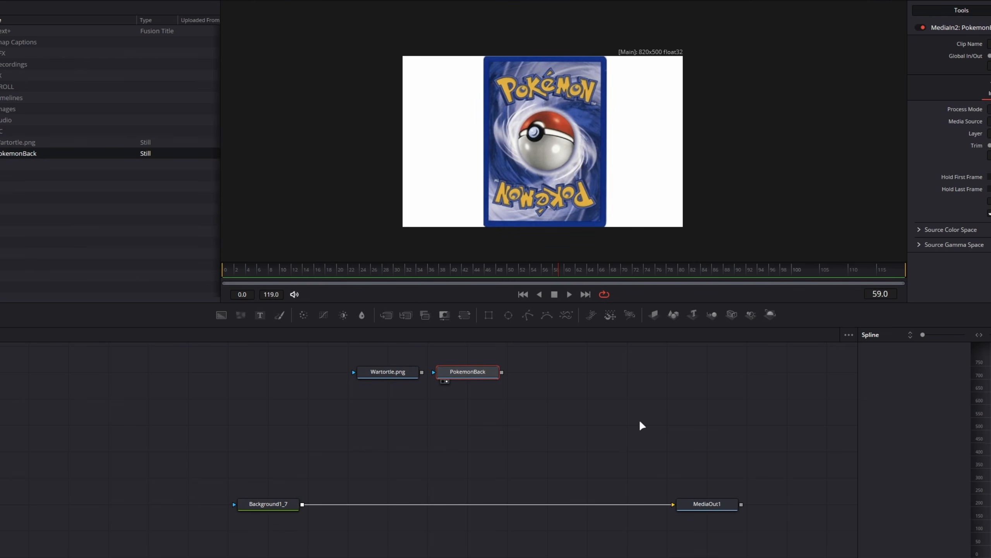
Move the PokemonBack and Wartortle.png nodes lower in the graph with a wider gap between them
scroll(488, 418, left, 1)
drag(487, 381, 527, 408)
drag(403, 376, 403, 403)
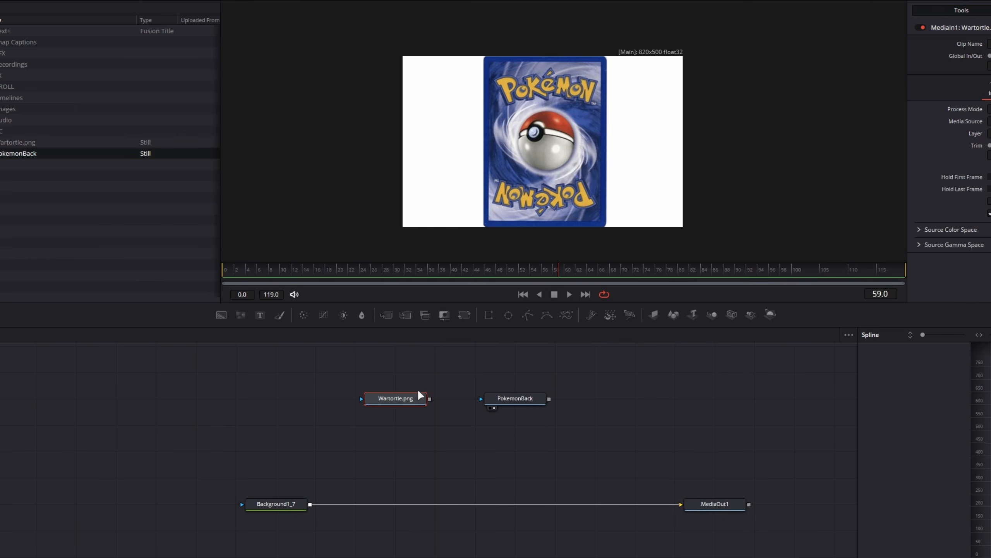
Compare the size and borders of the two card images by viewing each node in turn
key(2)
click(512, 403)
key(2)
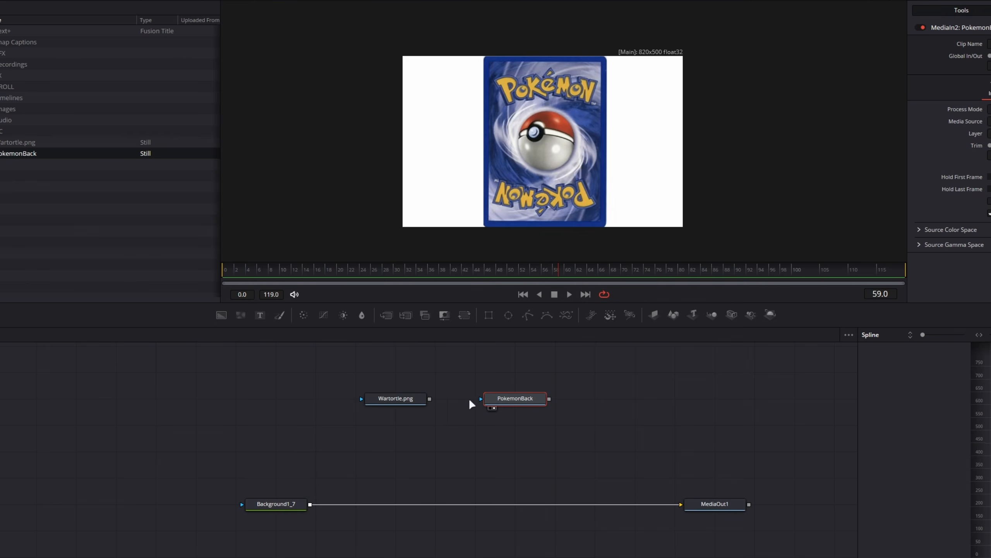
click(393, 400)
key(2)
click(519, 401)
key(2)
click(394, 399)
key(2)
click(500, 403)
key(2)
click(404, 400)
key(2)
click(515, 400)
key(2)
click(407, 401)
key(2)
click(598, 358)
key(2)
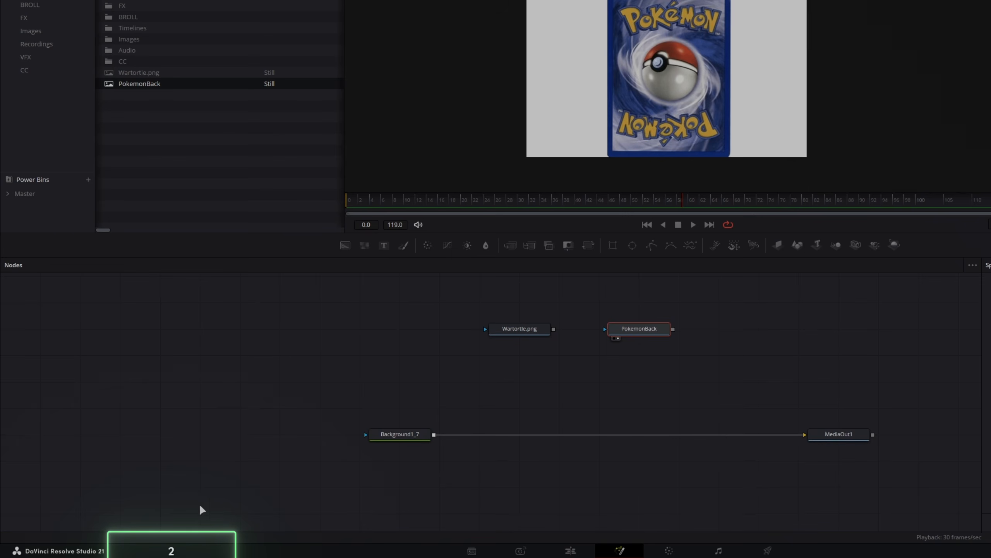
Spread out the node layout, separating the two image nodes from the Background row and moving MediaOut1 farther from the Background node
drag(687, 386, 480, 312)
drag(233, 400, 454, 377)
click(448, 410)
scroll(474, 446, up, 2)
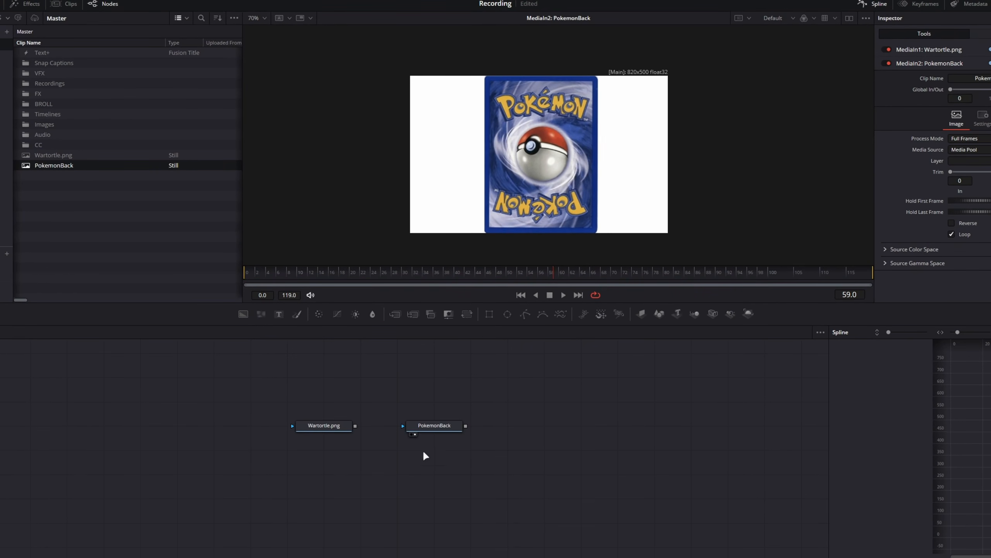
drag(582, 495, 624, 468)
drag(616, 543, 727, 543)
click(560, 453)
Display the Wartortle.png node, inspect the card's corners and add a Rectangle mask to the node
click(380, 399)
key(2)
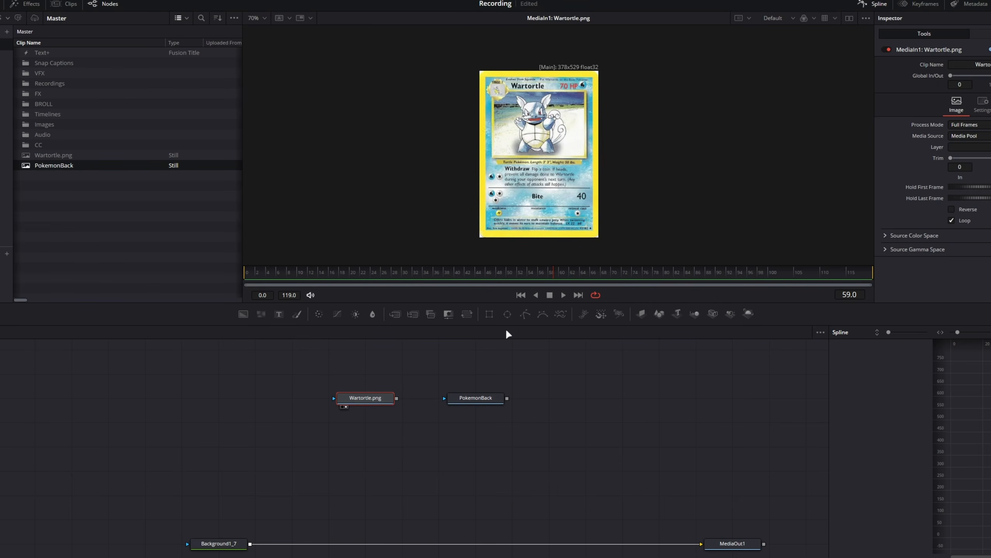
scroll(507, 93, up, 3)
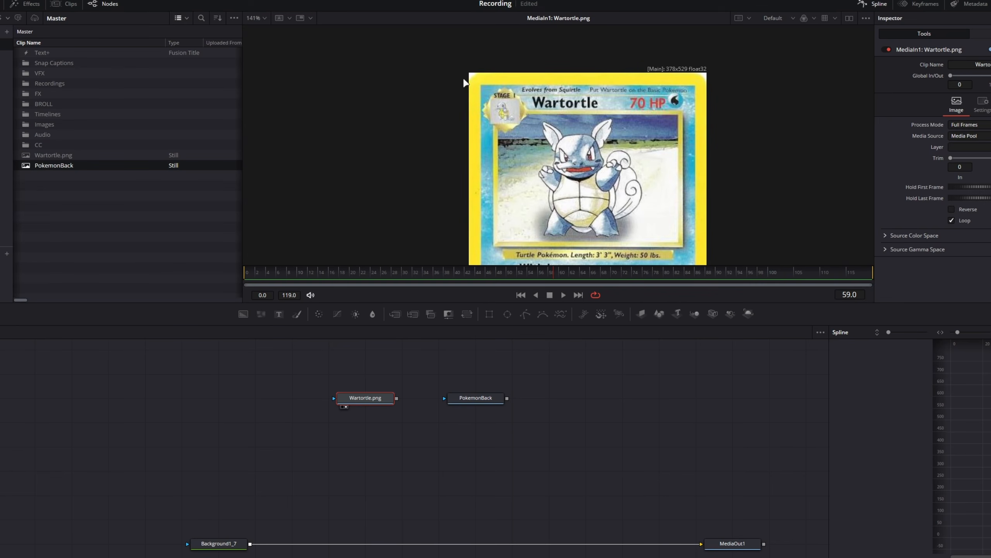
scroll(466, 84, up, 10)
key(ctrl+f)
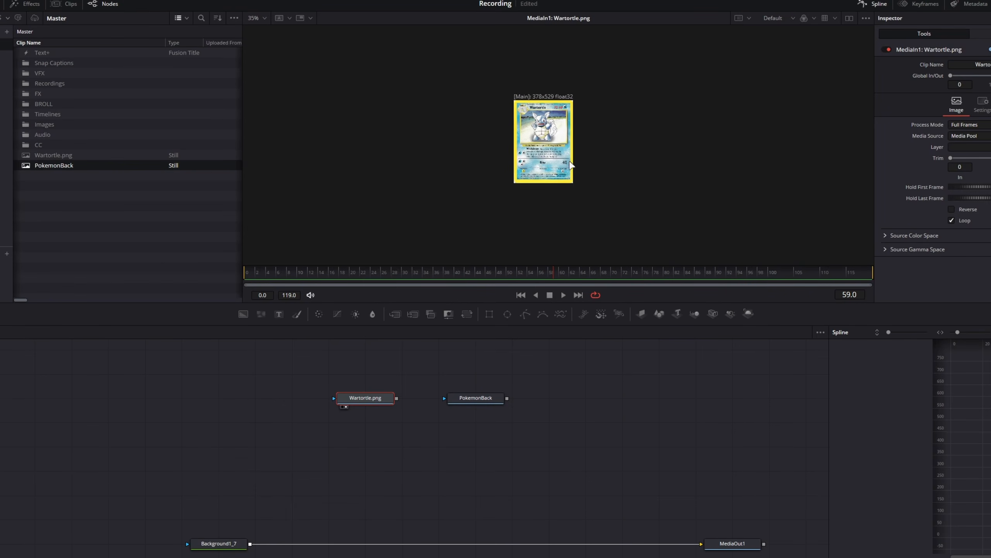
click(489, 313)
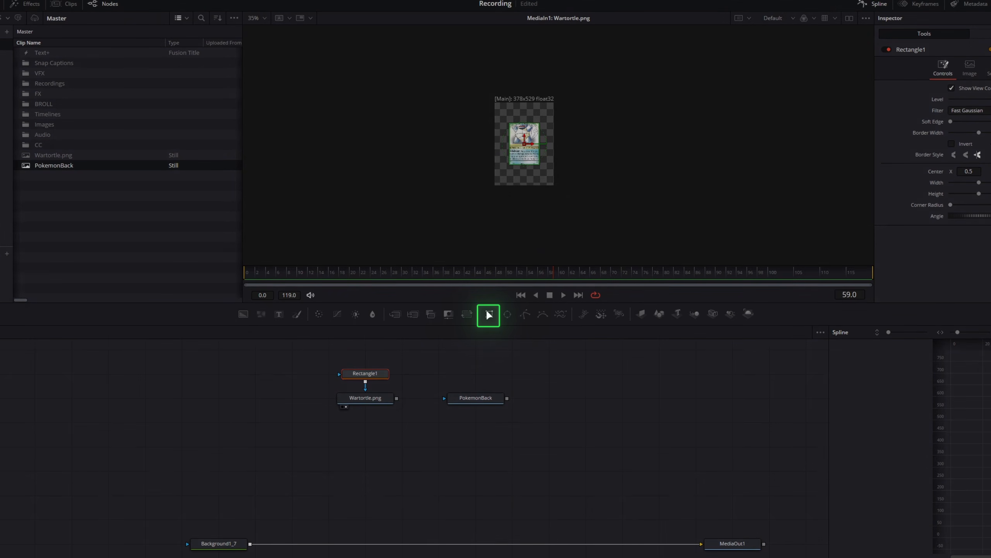
Fit the card in the viewer and widen the Rectangle mask to about 1.01 so it spans the full card width
scroll(534, 198, up, 2)
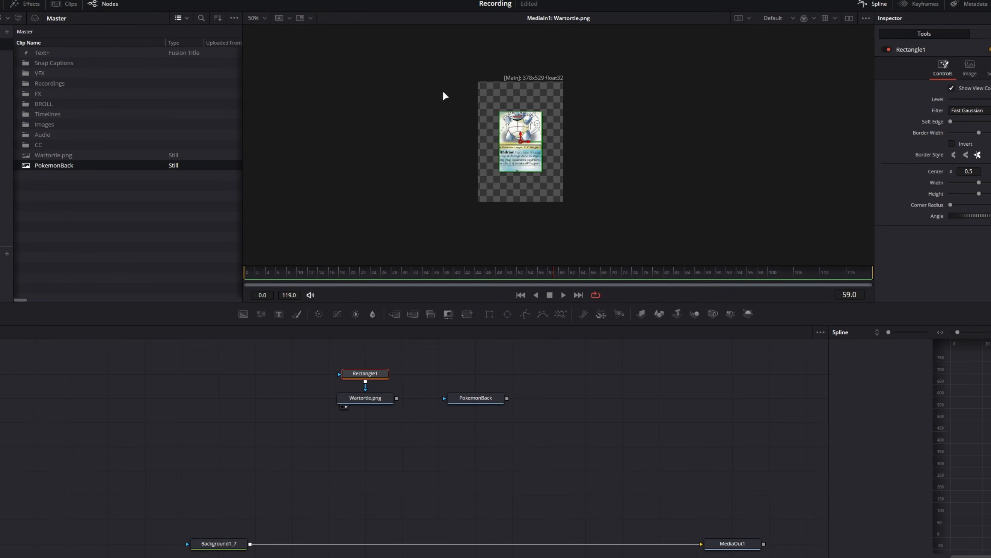
click(339, 13)
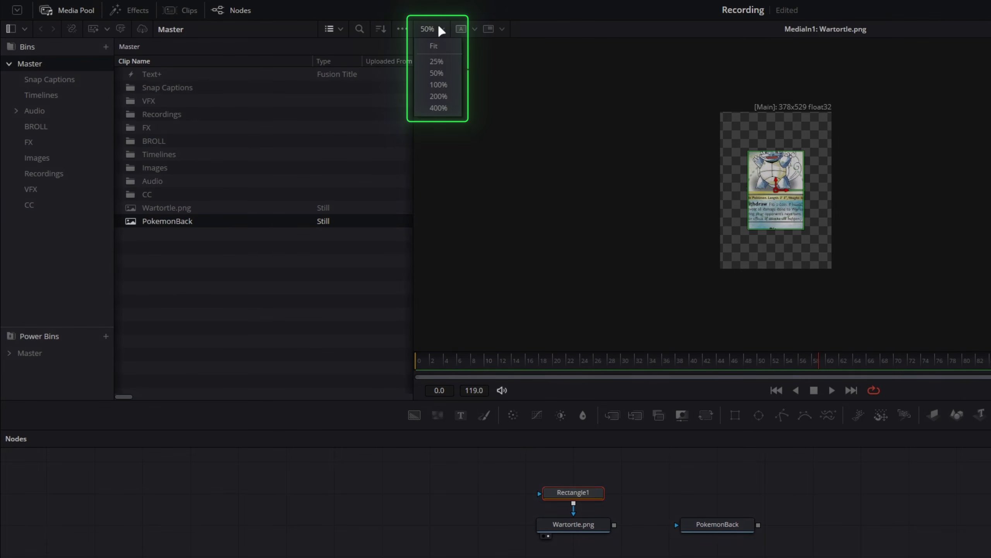
click(433, 47)
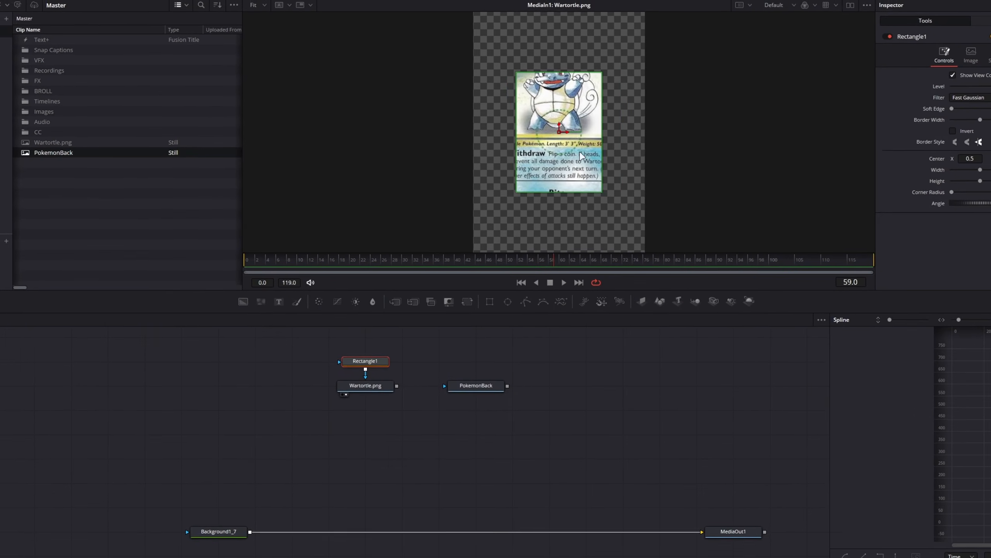
drag(527, 119, 573, 118)
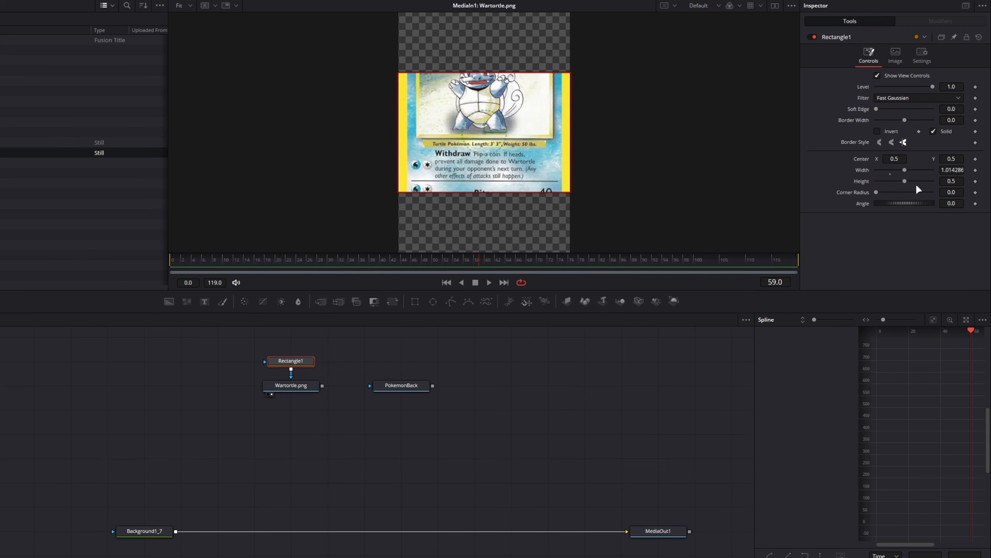
Set the Rectangle1 mask's width and height to 1.0 so it covers the entire Wartortle card
click(959, 172)
text(1)
key(Tab)
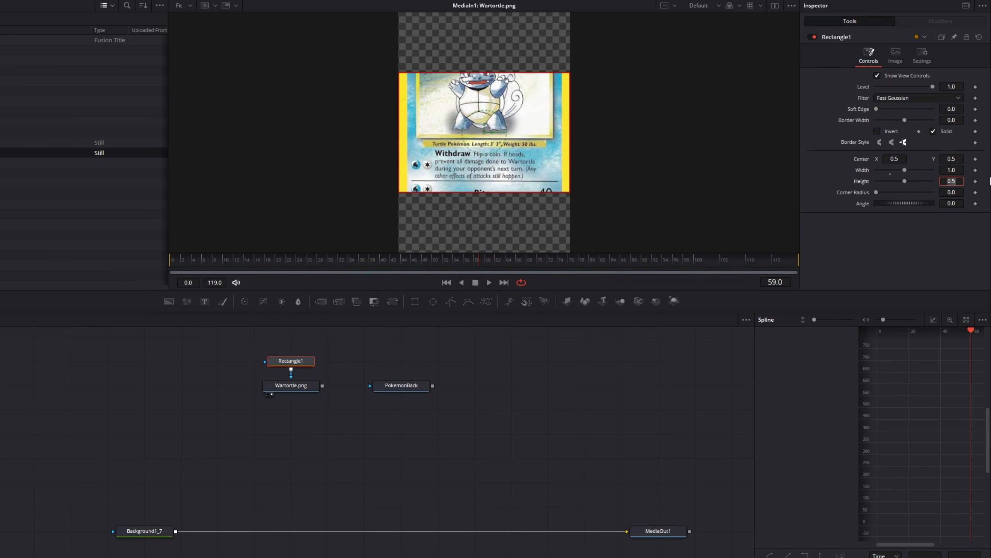
text(1)
key(Tab)
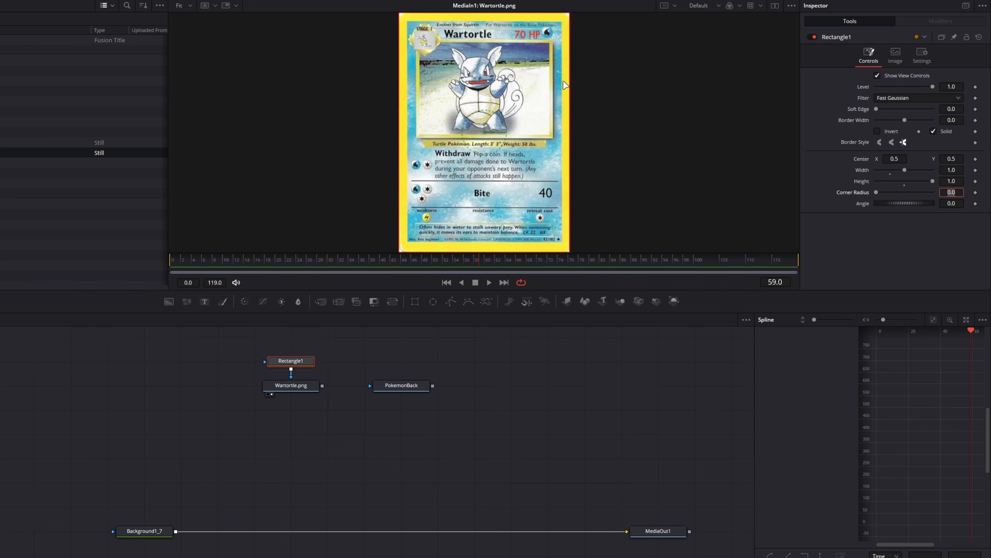
Increase the Rectangle1 mask's corner radius until it follows the Wartortle card's rounded corners and hides the white outside them
scroll(441, 137, up, 10)
drag(440, 133, 449, 150)
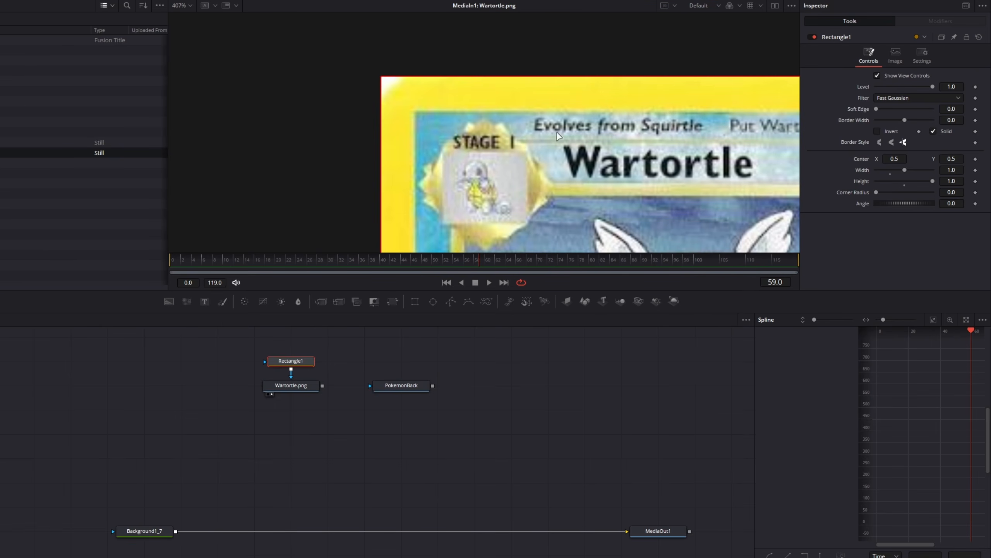
drag(949, 194, 968, 194)
drag(304, 403, 340, 439)
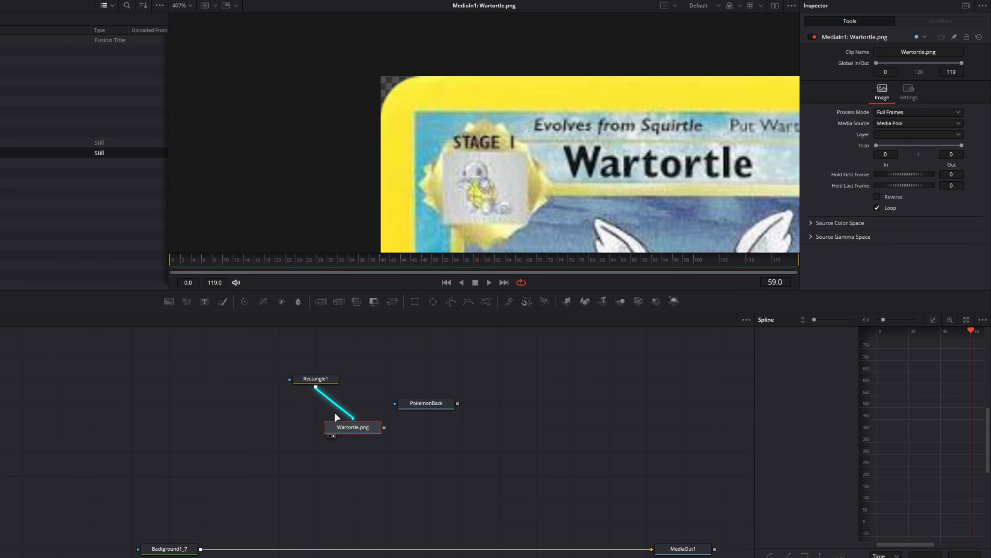
drag(338, 426, 319, 409)
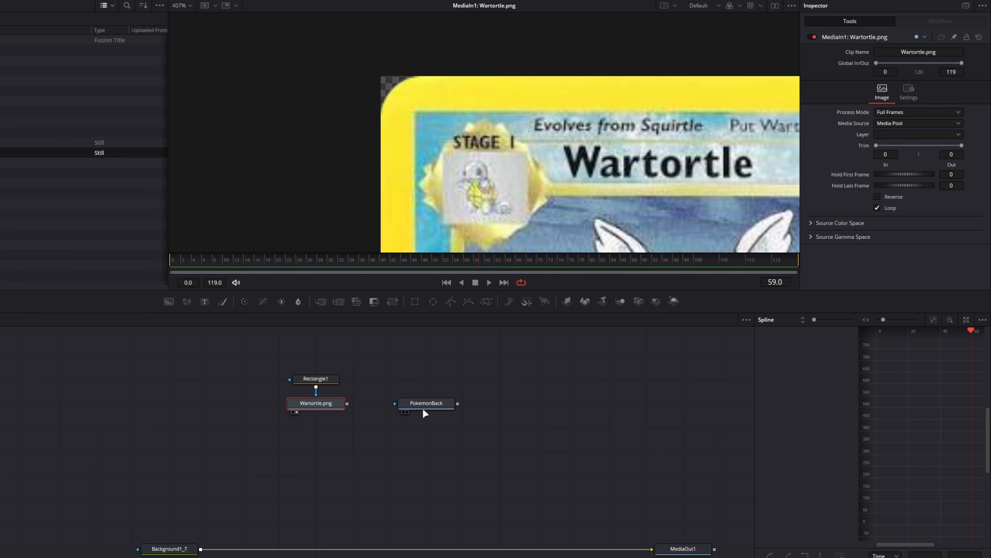
click(182, 5)
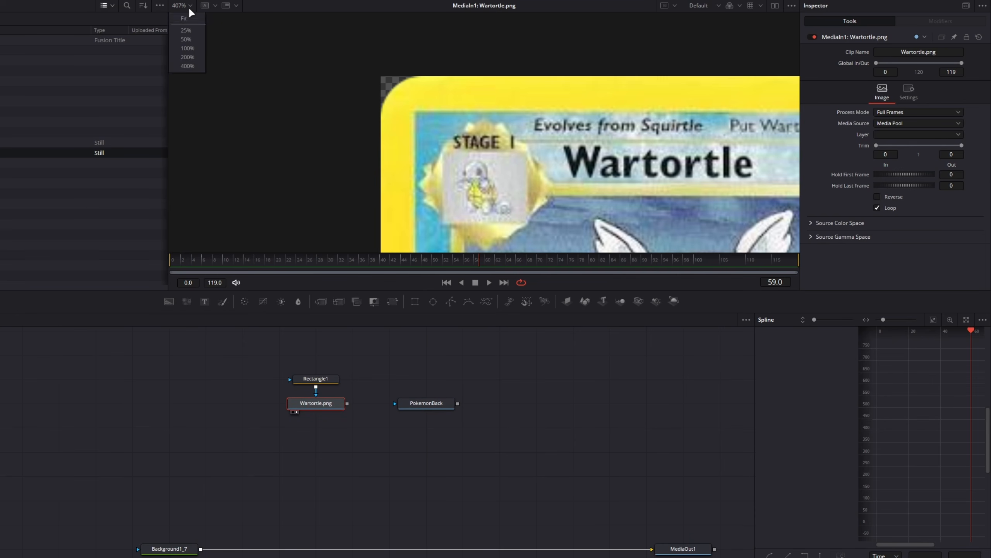
click(184, 15)
Display the PokemonBack node, add a Rectangle mask to it and select that mask for editing
click(445, 403)
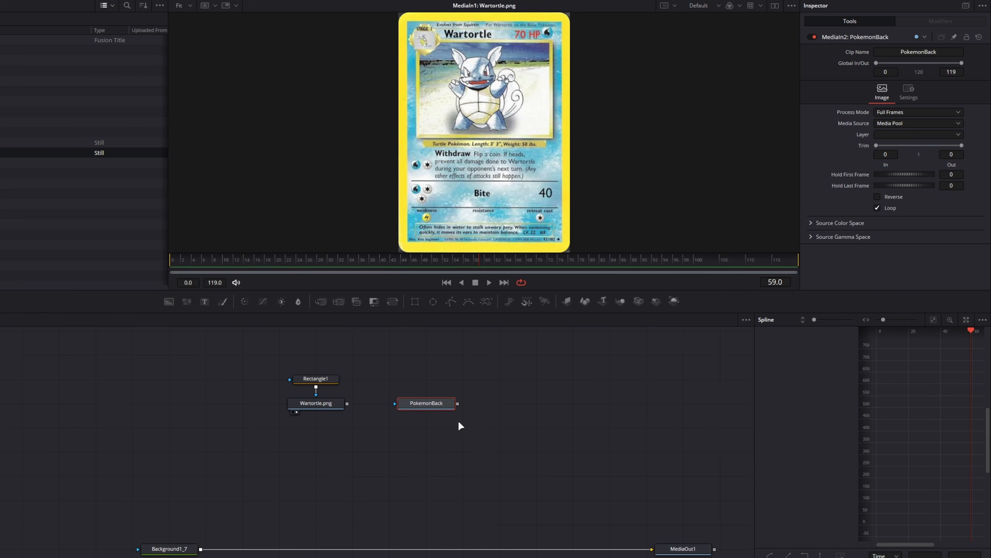
key(1)
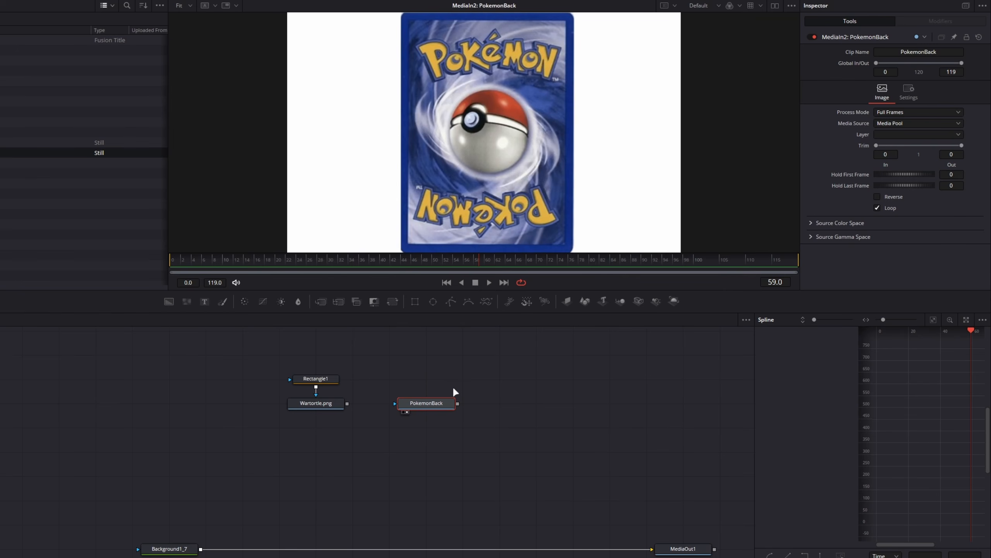
click(415, 301)
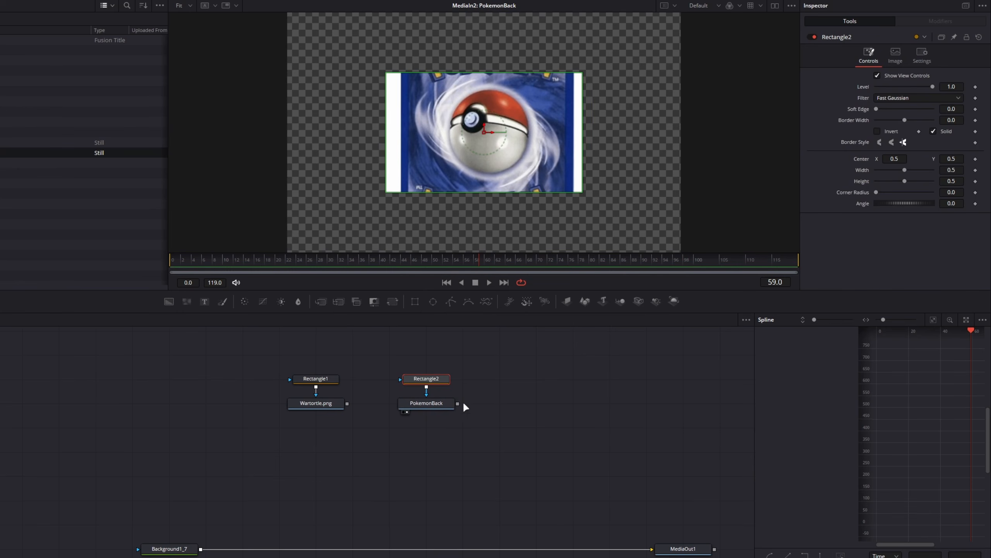
click(451, 404)
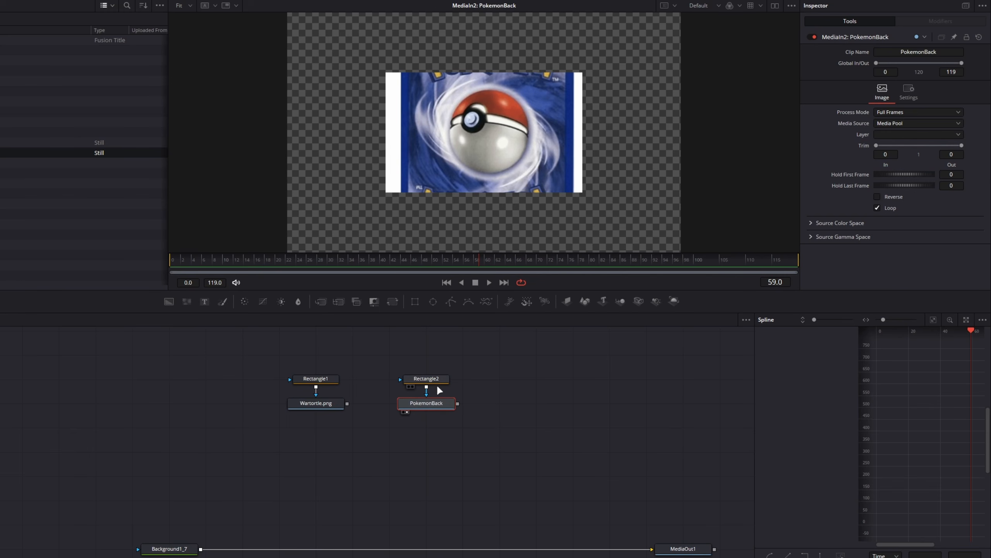
drag(425, 379, 412, 404)
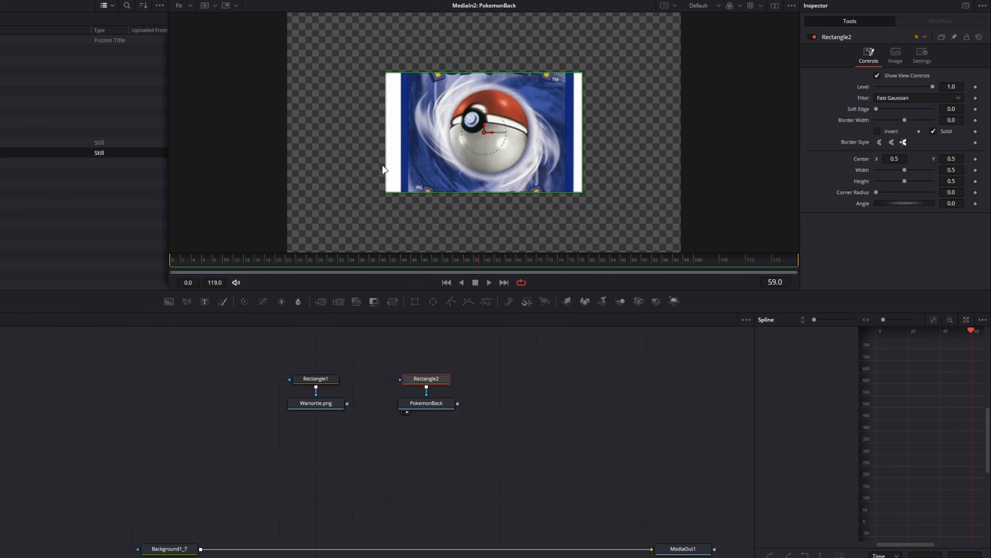
Fit the Rectangle2 mask's sides to the card back, with a width of about 0.44 and center X of about 0.508
drag(582, 122, 574, 120)
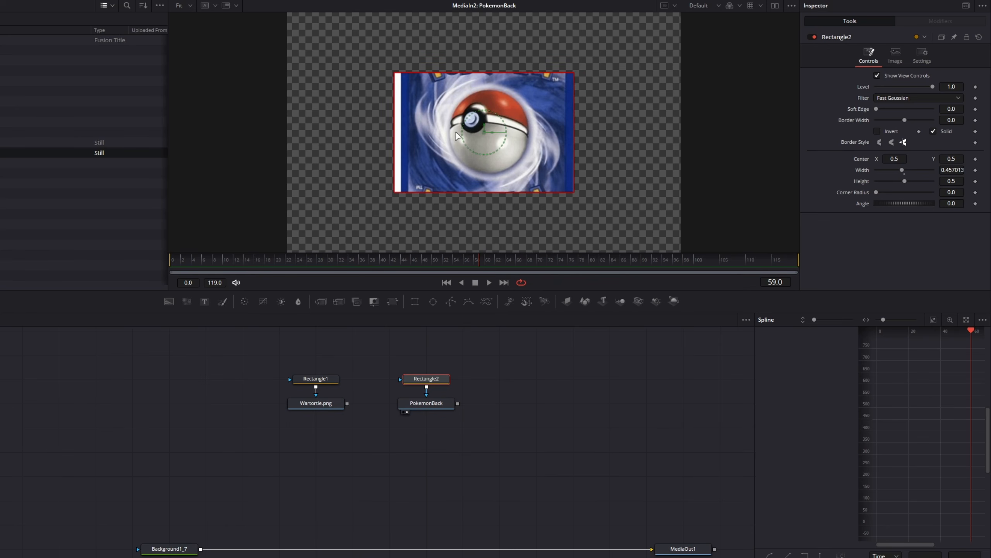
scroll(457, 133, up, 2)
drag(445, 138, 417, 141)
scroll(435, 146, down, 2)
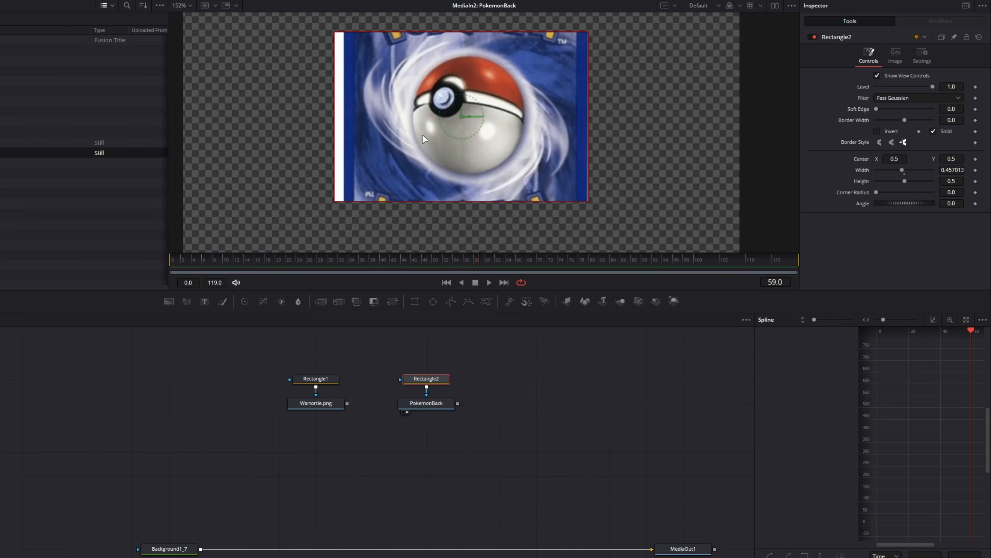
mouse_move(338, 105)
mouse_down()
mouse_move(433, 105)
mouse_move(239, 113)
mouse_move(345, 112)
mouse_up()
mouse_move(589, 105)
mouse_down()
mouse_move(698, 106)
mouse_move(560, 105)
mouse_move(643, 104)
mouse_move(581, 103)
mouse_up()
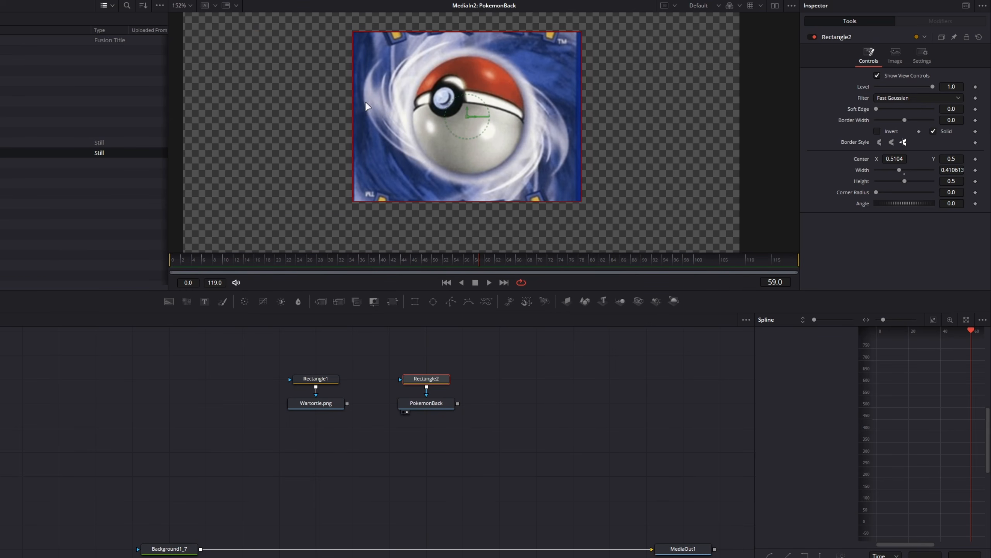
mouse_move(351, 104)
mouse_down()
mouse_move(325, 105)
mouse_move(343, 102)
mouse_up()
drag(582, 88, 588, 90)
Extend the Rectangle2 mask's height to about 0.99 and increase its corner radius to match the card back's rounded corners
scroll(460, 94, down, 1)
drag(460, 78, 429, 78)
scroll(430, 61, up, 2)
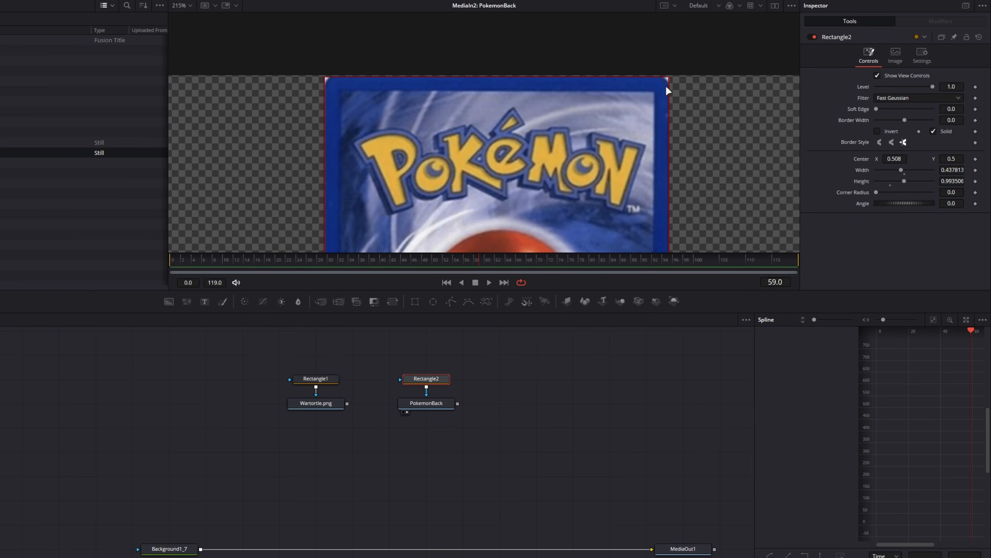
drag(948, 192, 957, 192)
scroll(469, 119, down, 3)
key(ctrl+f)
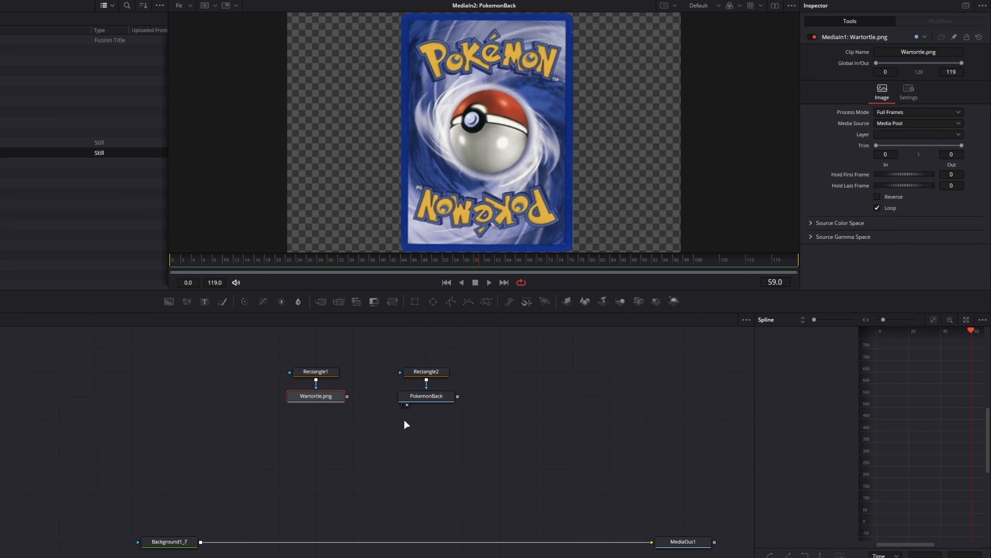
Display the masked Wartortle.png node, check its image size and add a Resize node below it
drag(323, 397, 437, 133)
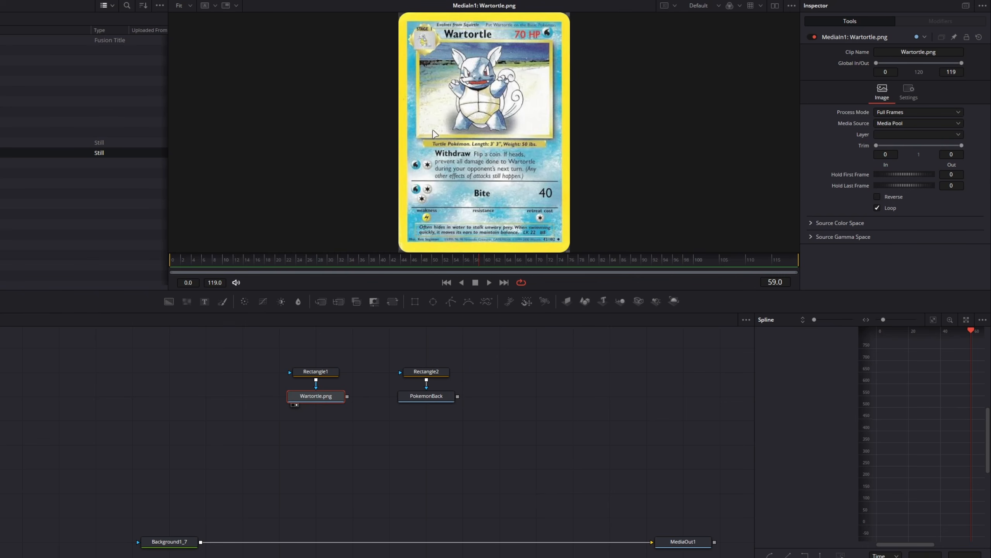
scroll(502, 120, down, 1)
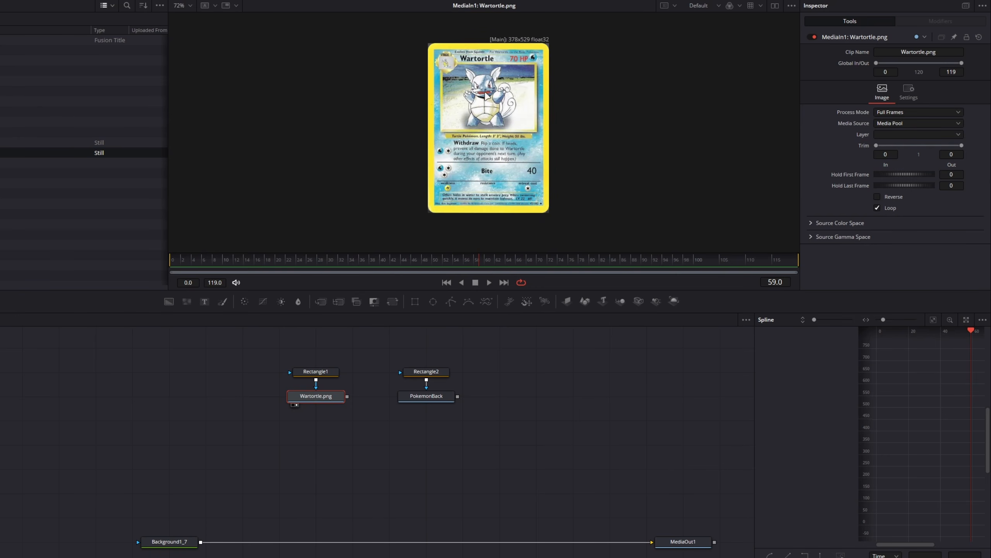
scroll(484, 95, up, 1)
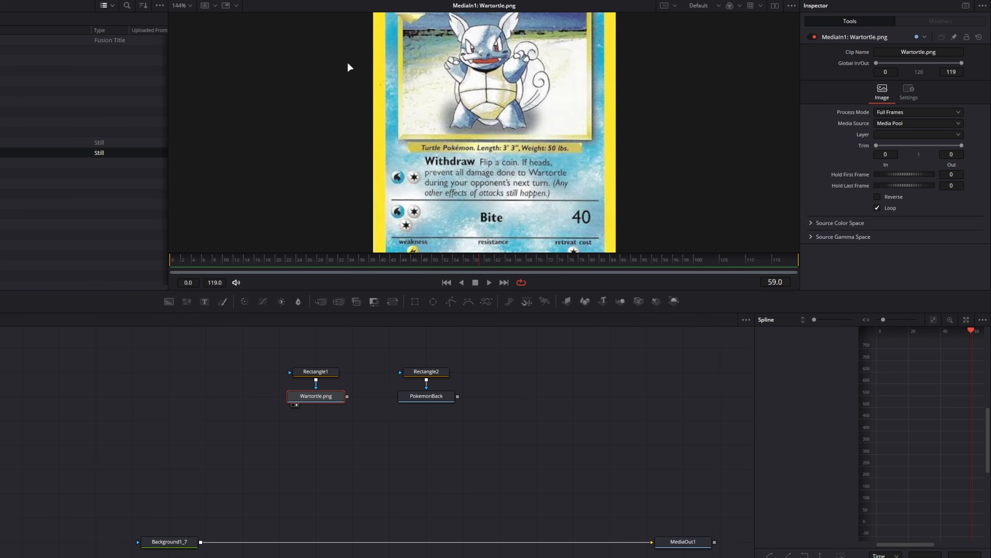
click(183, 5)
click(180, 20)
click(307, 426)
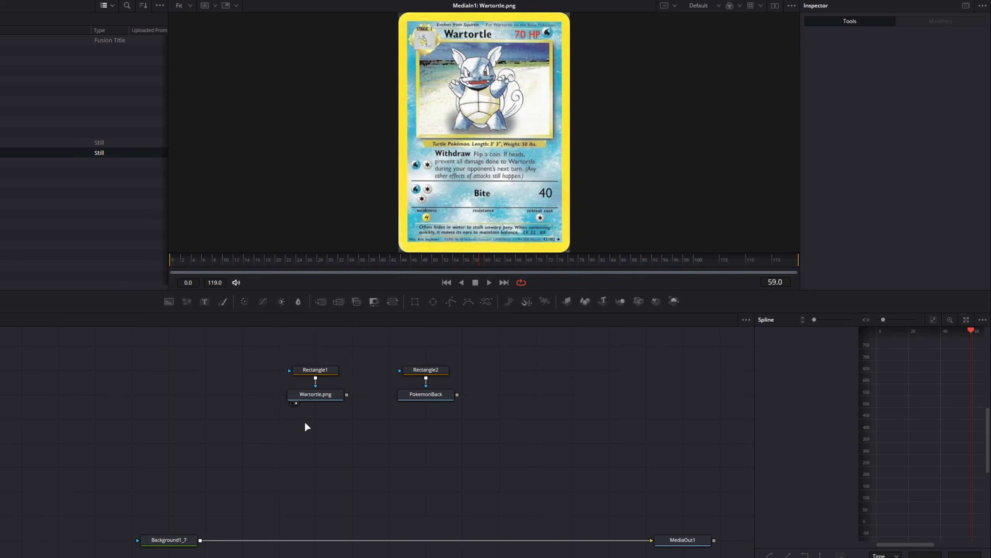
key(shift+space)
text(resize)
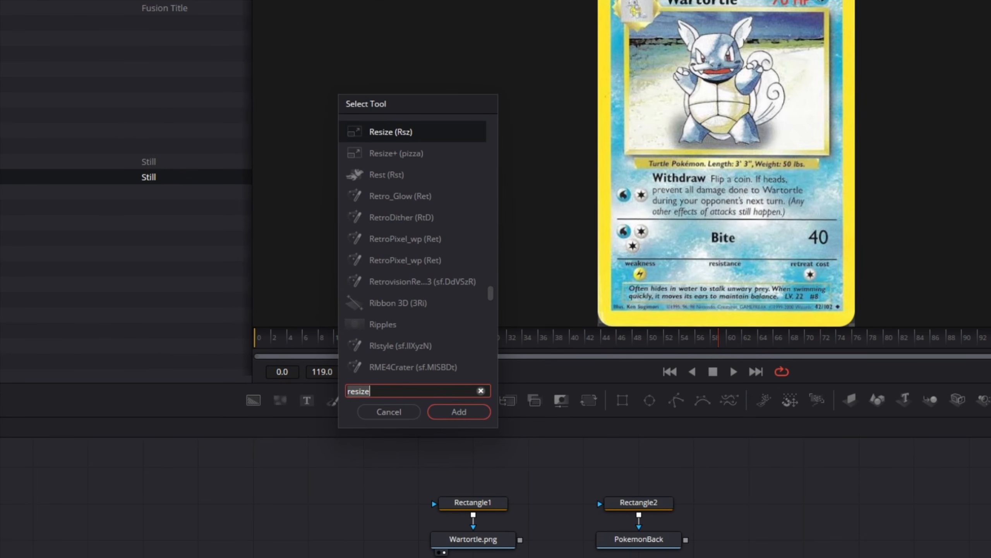
key(BackSpace)
key(BackSpace)
key(BackSpace)
key(BackSpace)
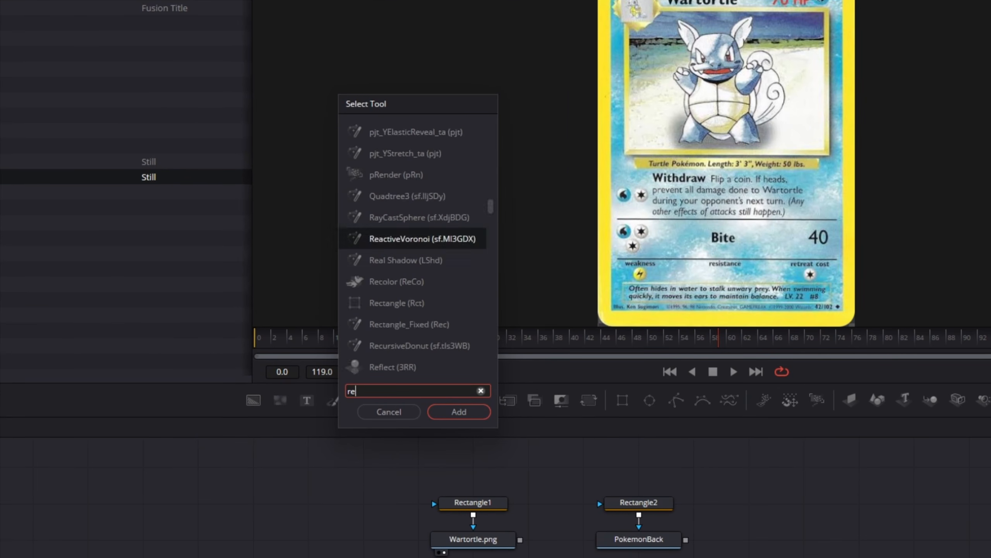
text(size)
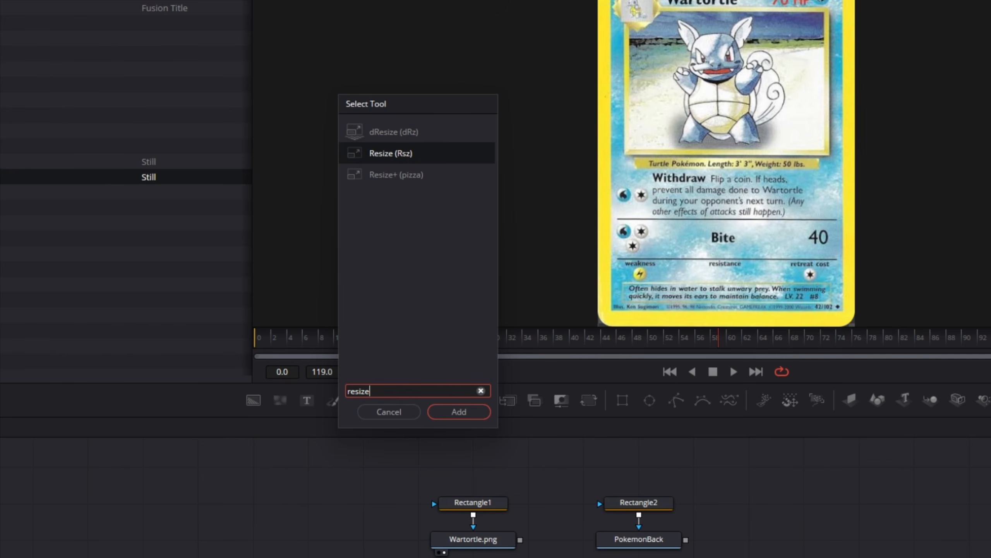
key(Return)
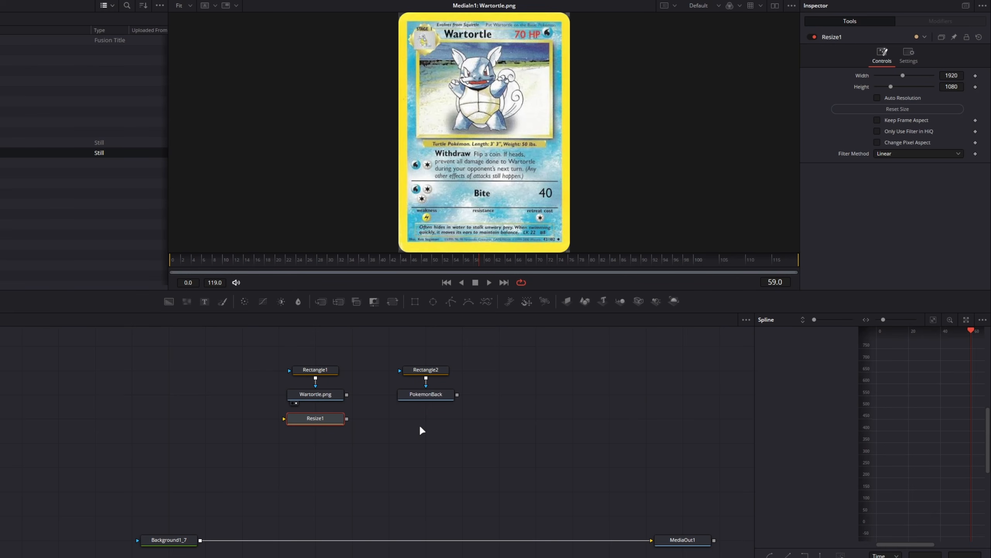
Move both image nodes and their masks upward and connect the Wartortle.png output to the Resize1 node
drag(269, 345, 428, 374)
click(438, 402)
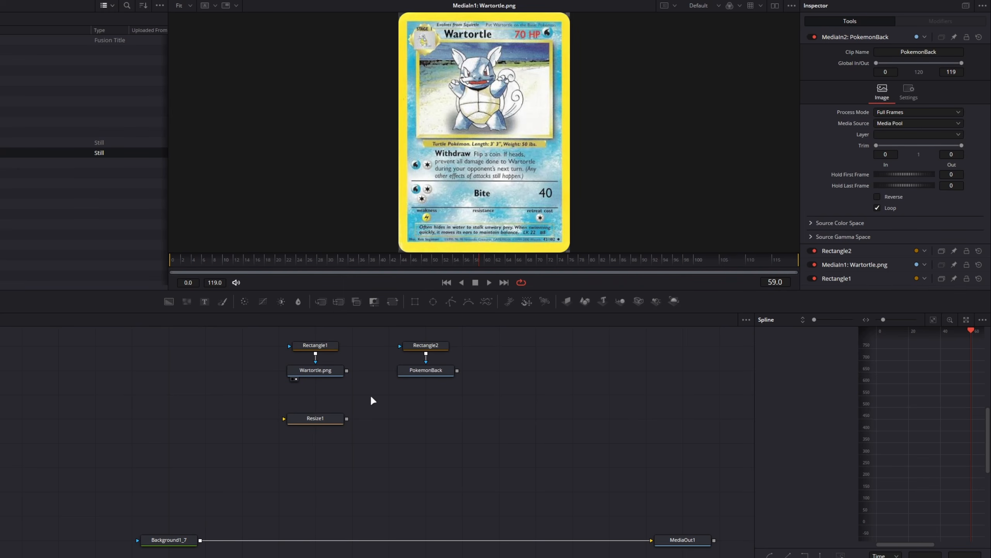
click(323, 420)
drag(346, 370, 324, 421)
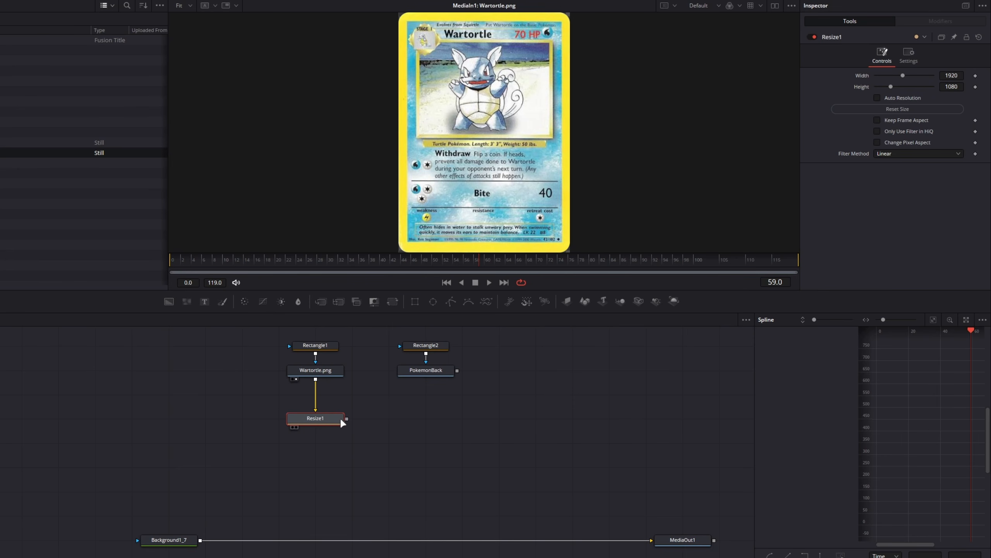
Display the Resize1 node and enable Keep Frame Aspect to restore the card's proportions
key(1)
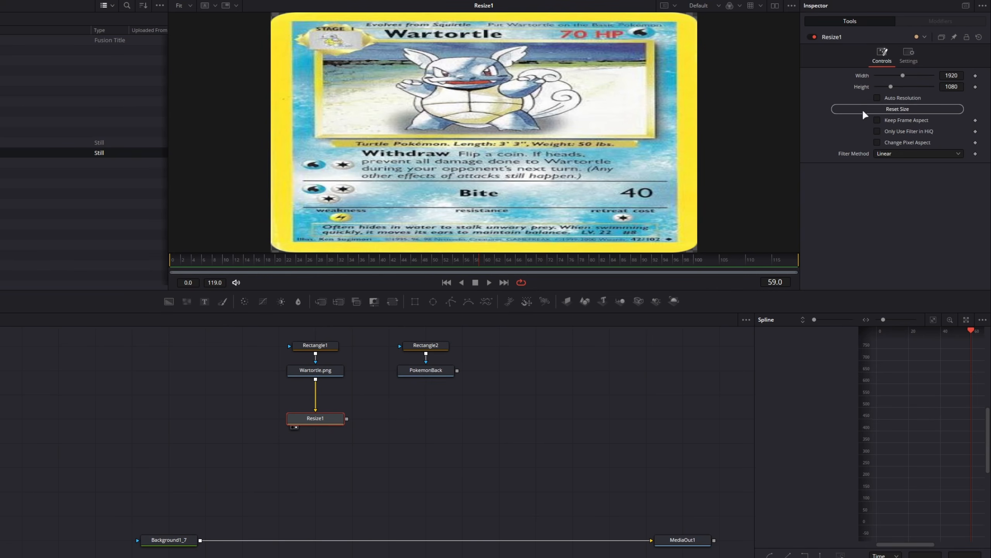
click(877, 120)
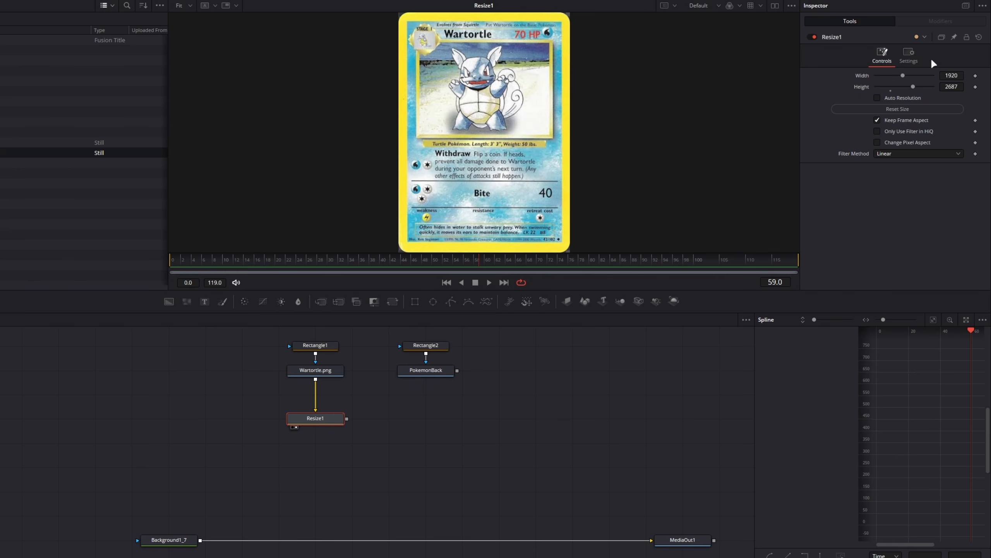
Try a Resize1 width of 500 and height of 700 and inspect the resized card in the viewer
click(945, 75)
text(500)
key(Tab)
text(700)
key(Return)
scroll(486, 125, down, 2)
drag(518, 90, 504, 122)
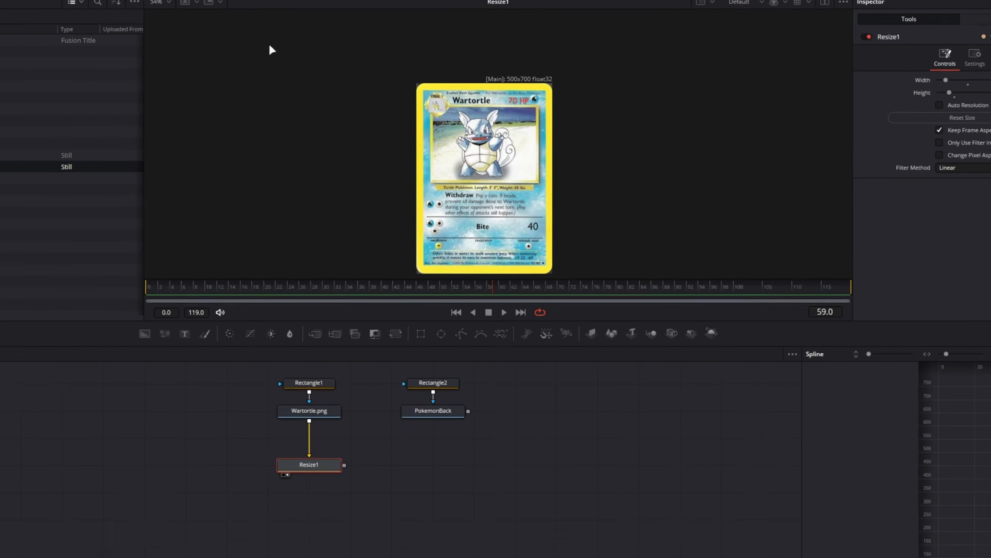
click(189, 6)
click(193, 18)
Display the masked PokemonBack node and check its frame size in the node details
click(429, 370)
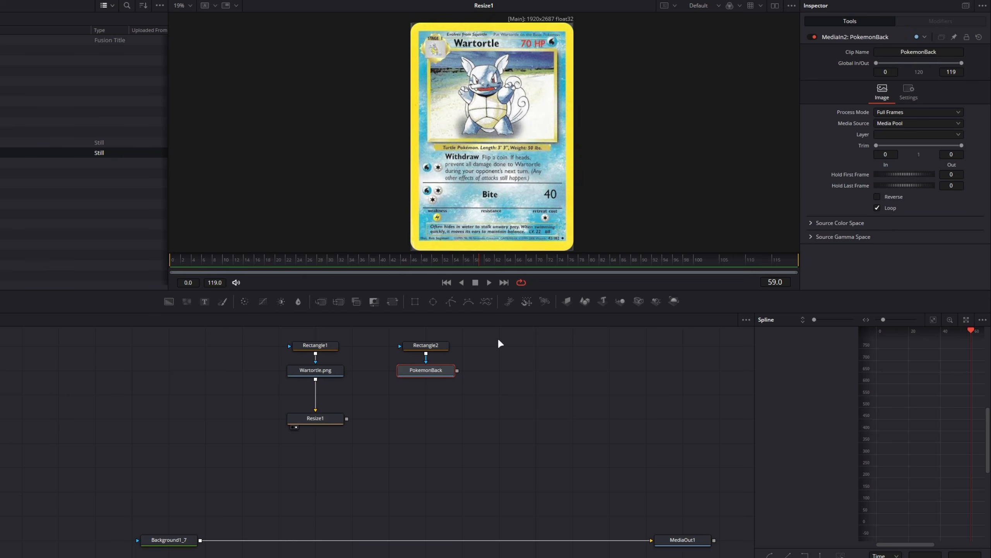
key(2)
scroll(535, 149, up, 8)
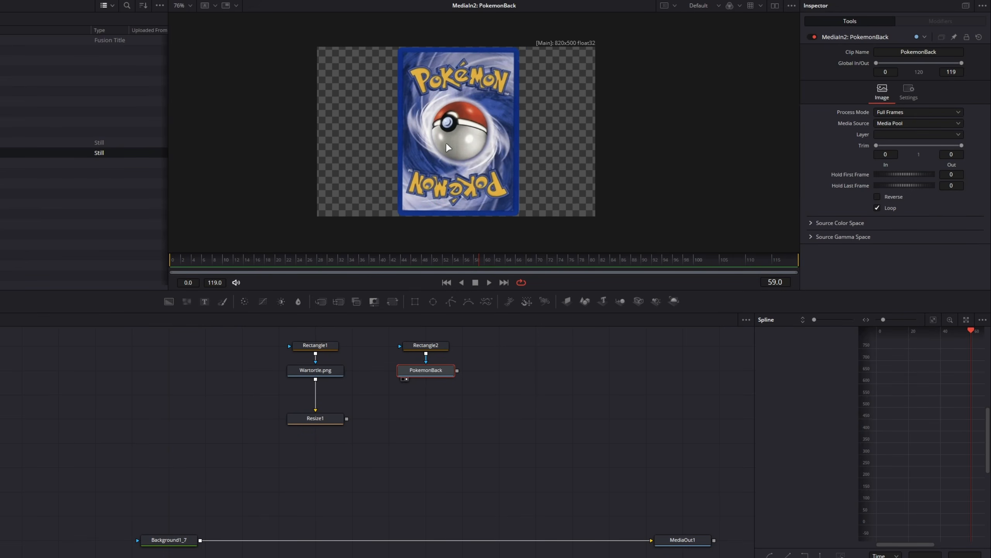
scroll(457, 150, down, 3)
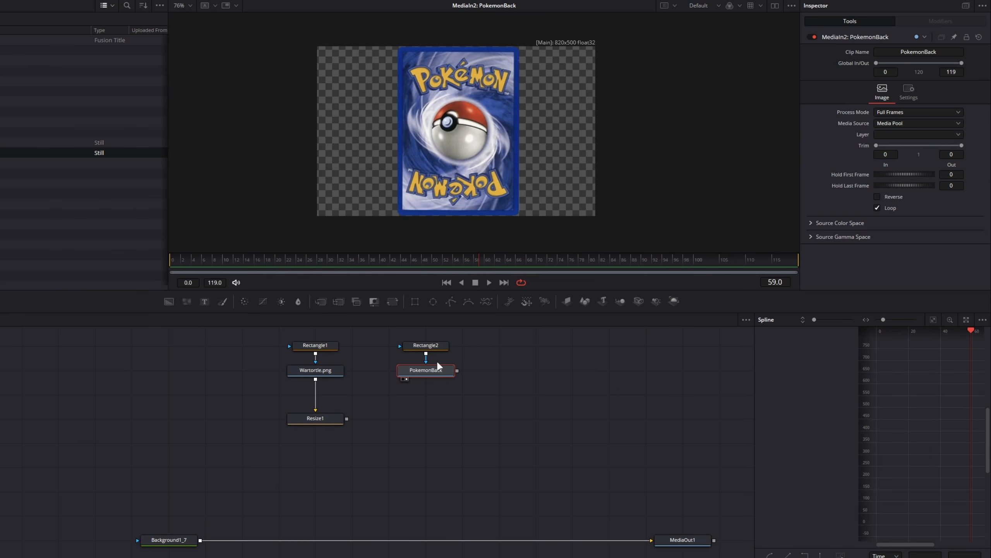
mouse_move(453, 379)
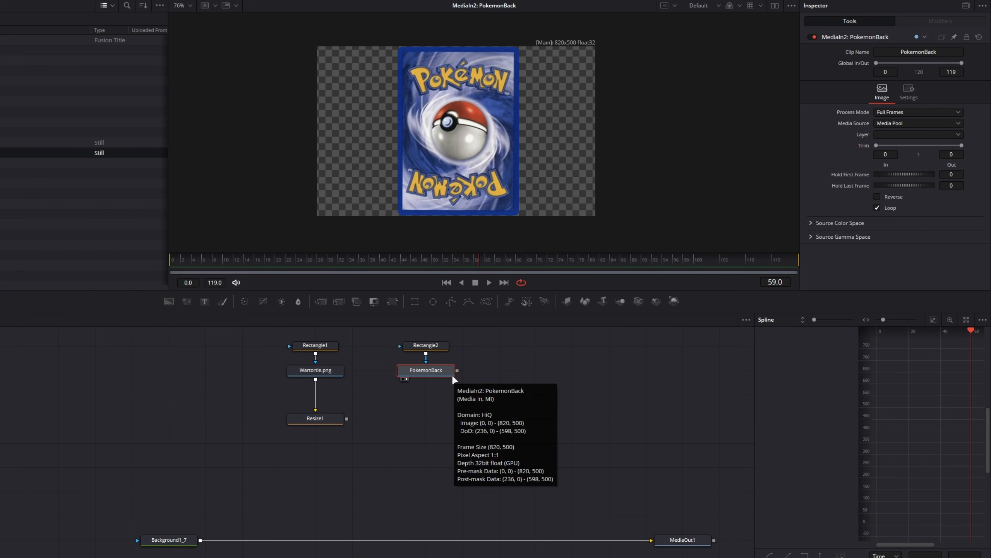
Add a Crop node after PokemonBack, place it below that node and display it
key(shift+space)
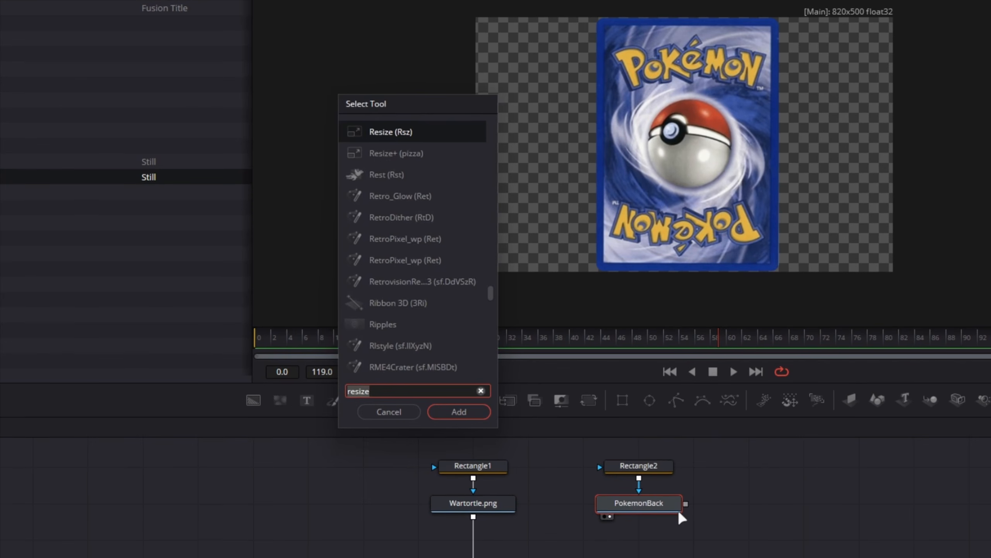
text(crop)
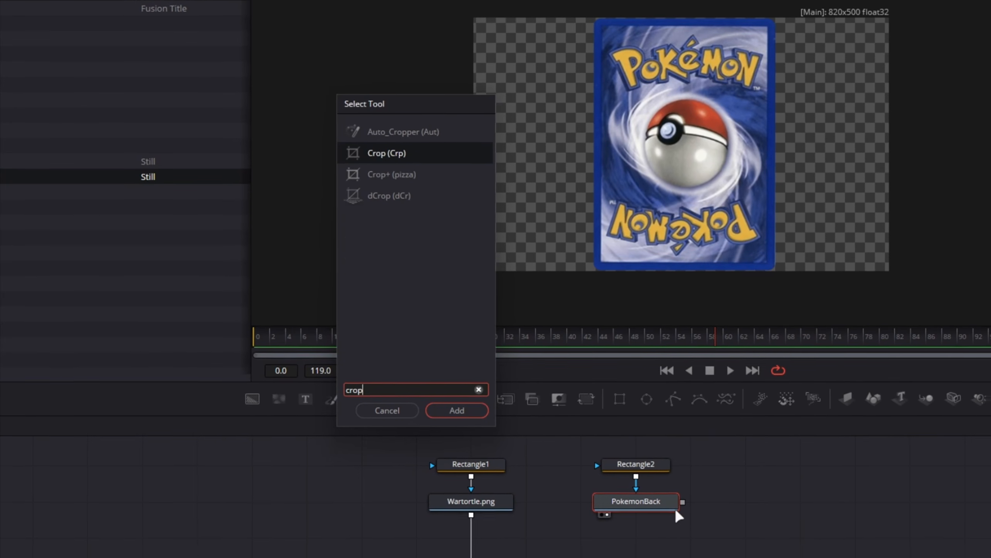
key(Return)
drag(508, 374, 437, 418)
key(1)
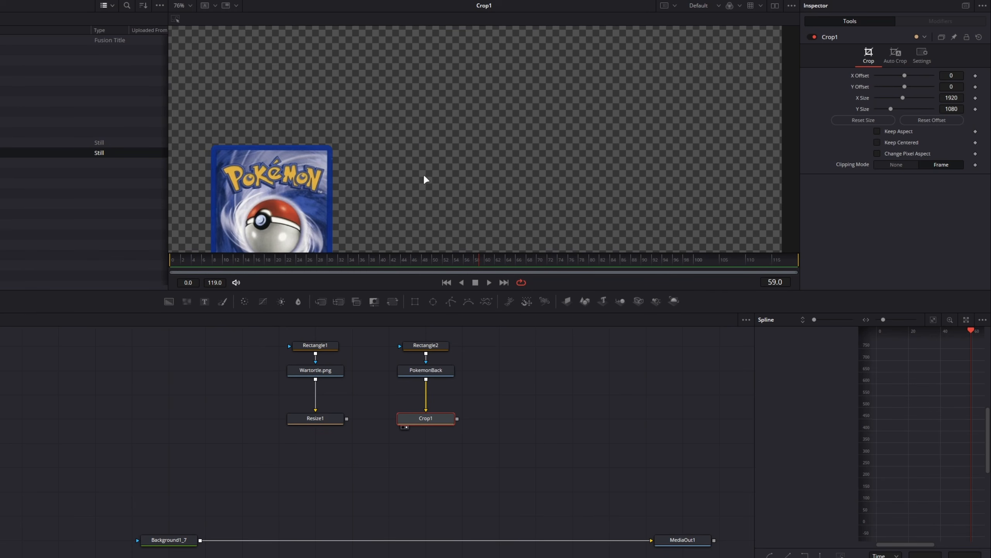
scroll(423, 174, down, 4)
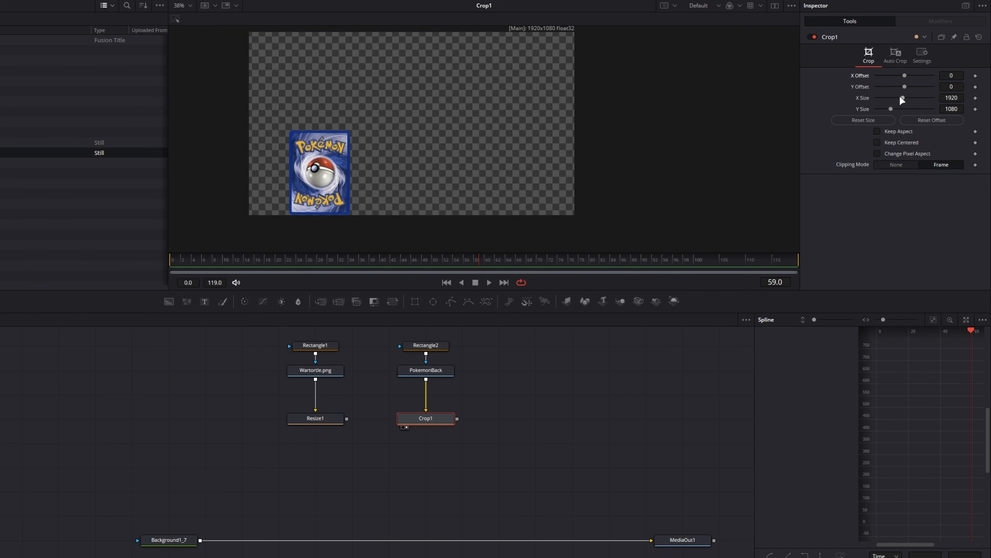
Auto-crop the card back with Crop1 so the frame fits the card's edges, undoing the manual X Size attempt
mouse_move(901, 98)
mouse_down()
mouse_move(913, 97)
mouse_move(868, 90)
mouse_move(884, 93)
mouse_up()
key(ctrl+z)
click(897, 54)
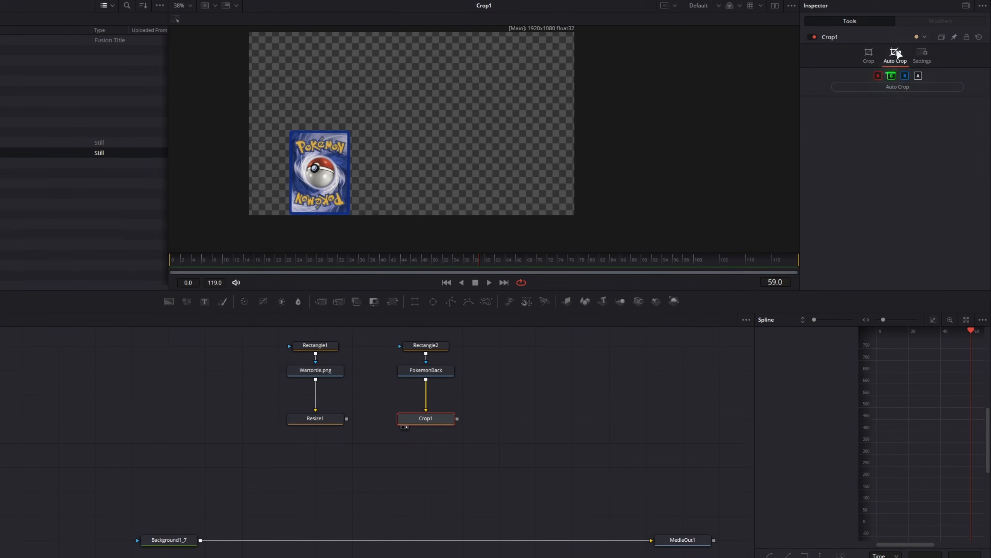
click(878, 86)
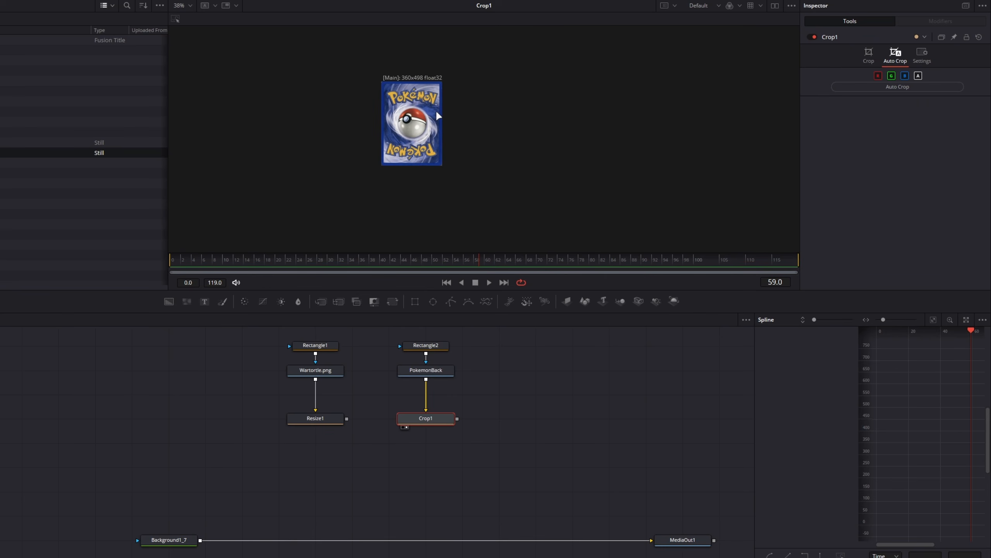
scroll(439, 116, up, 5)
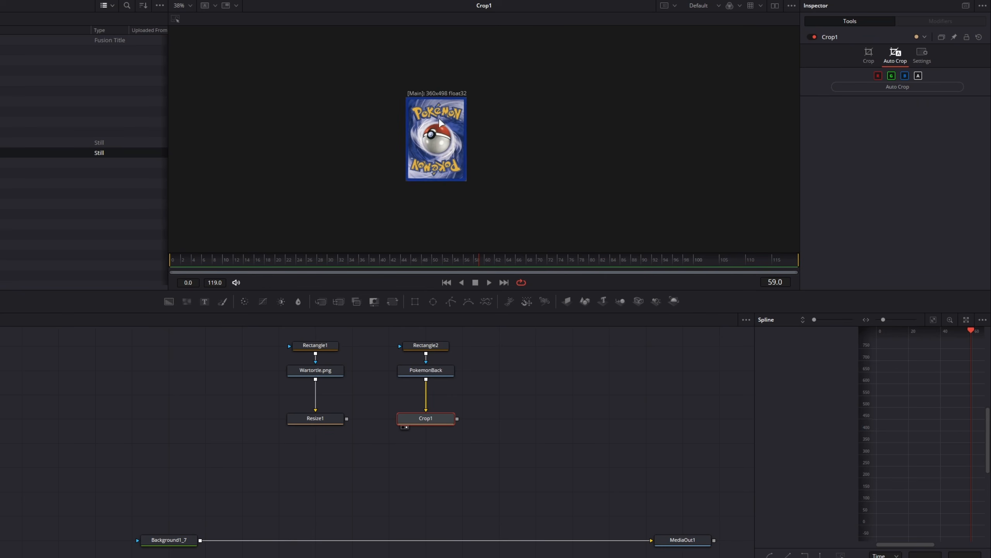
scroll(438, 116, down, 3)
Move Crop1 closer to PokemonBack, add a Resize node after it and display the new node
drag(430, 422, 431, 393)
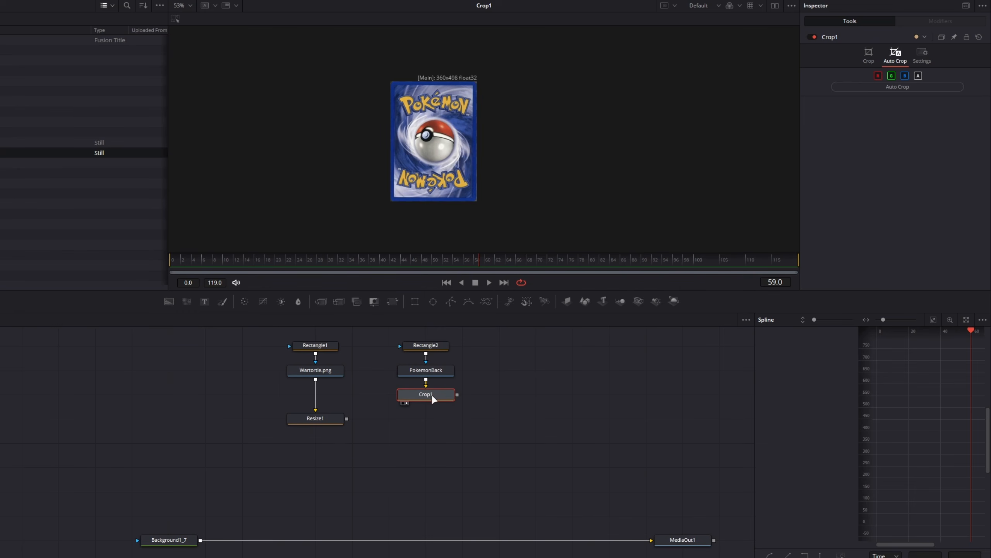
key(shift+space)
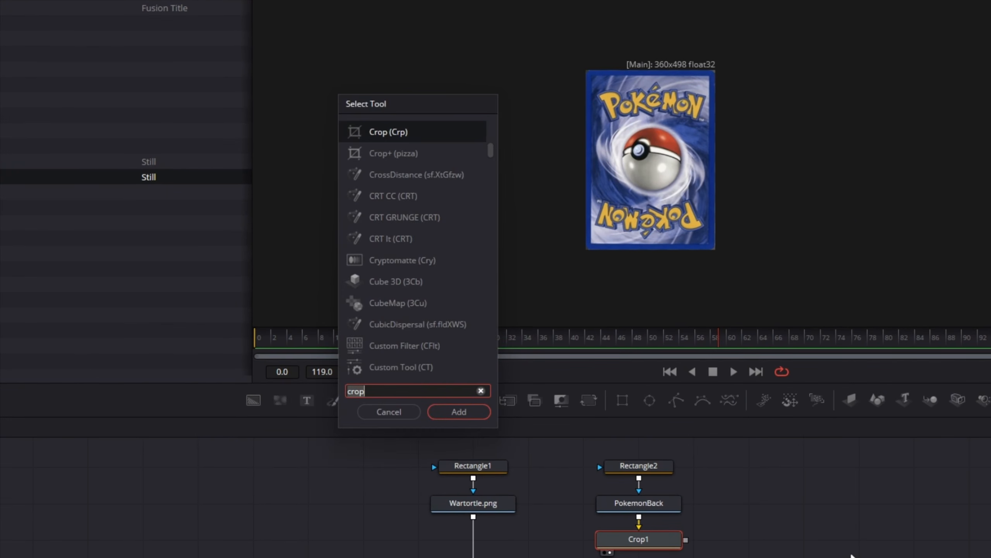
text(resiz)
key(Return)
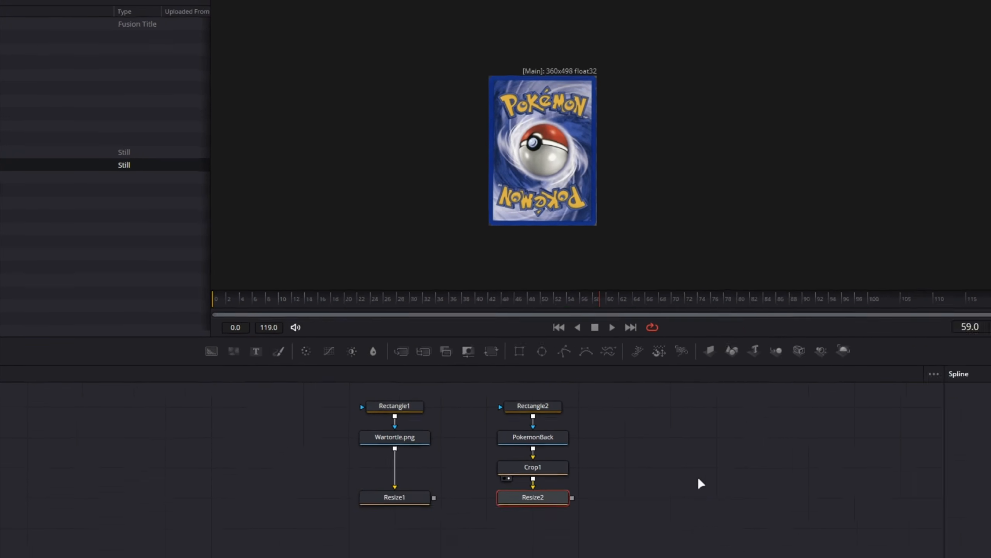
key(2)
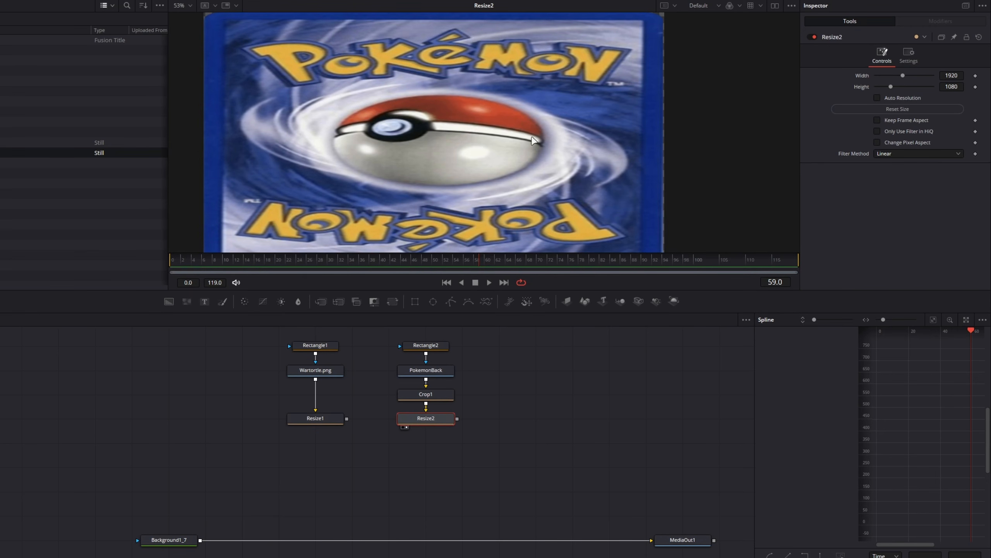
Enable Keep Frame Aspect on Resize2 and set its width to 500
click(878, 120)
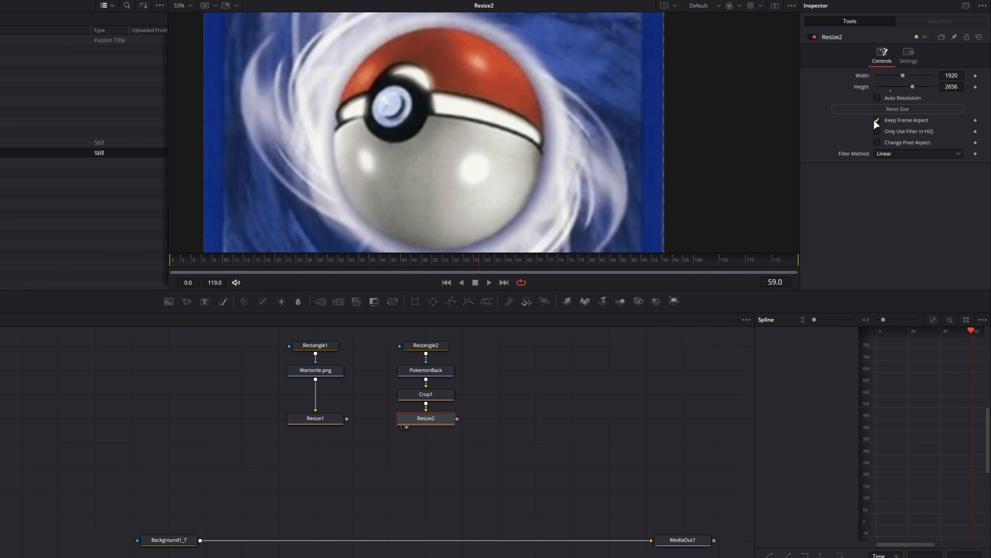
click(956, 75)
text(500)
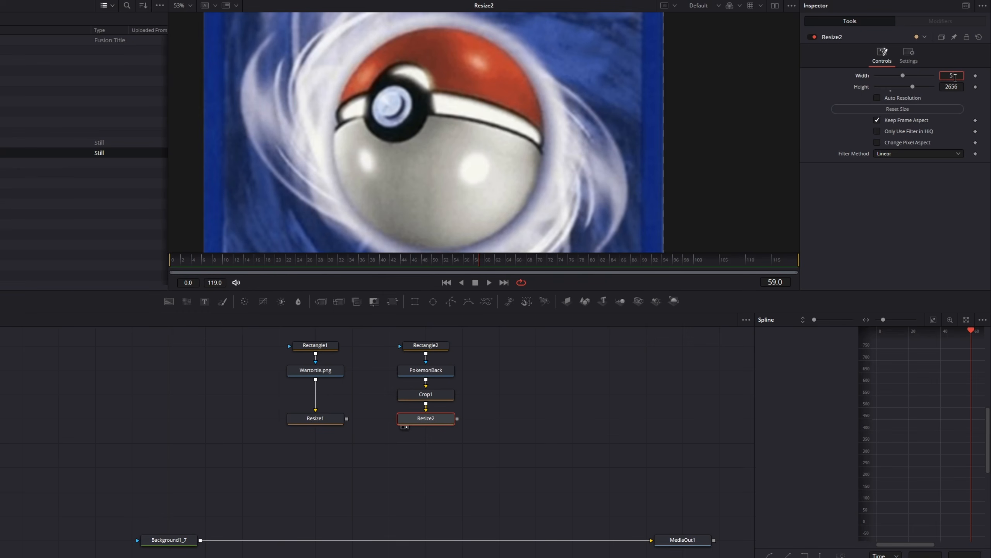
key(Tab)
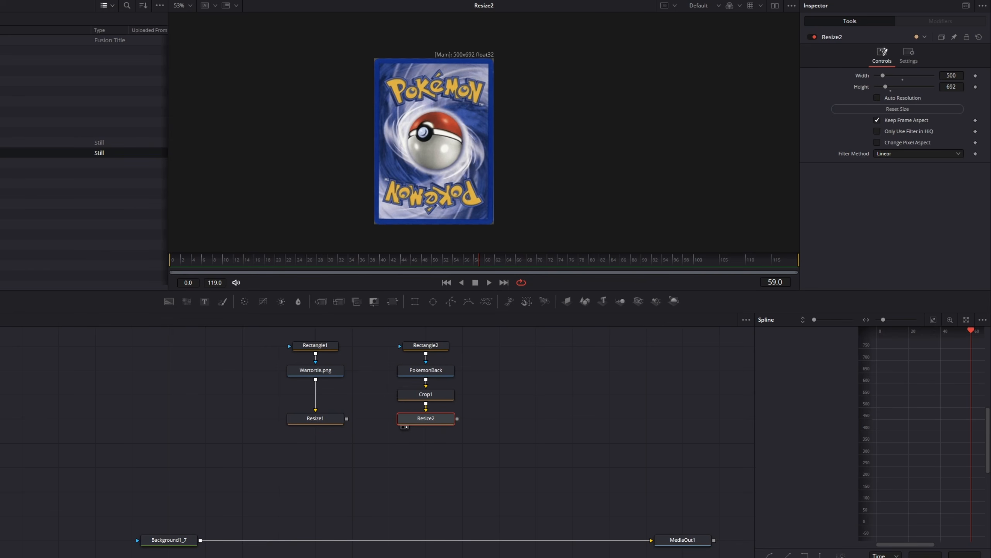
Open a second viewer and display Resize1 beside Resize2 to compare the two card sizes
click(775, 7)
click(337, 418)
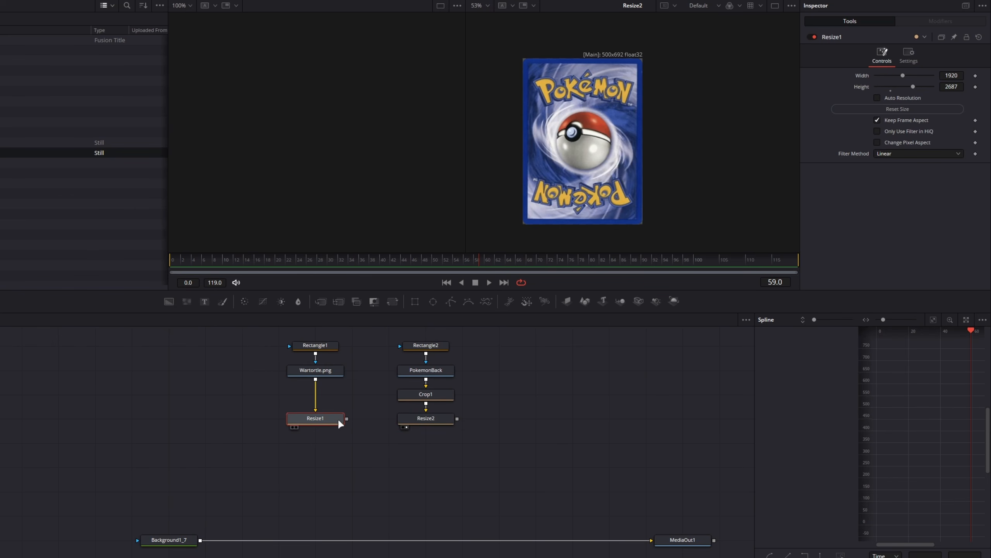
mouse_move(338, 418)
key(1)
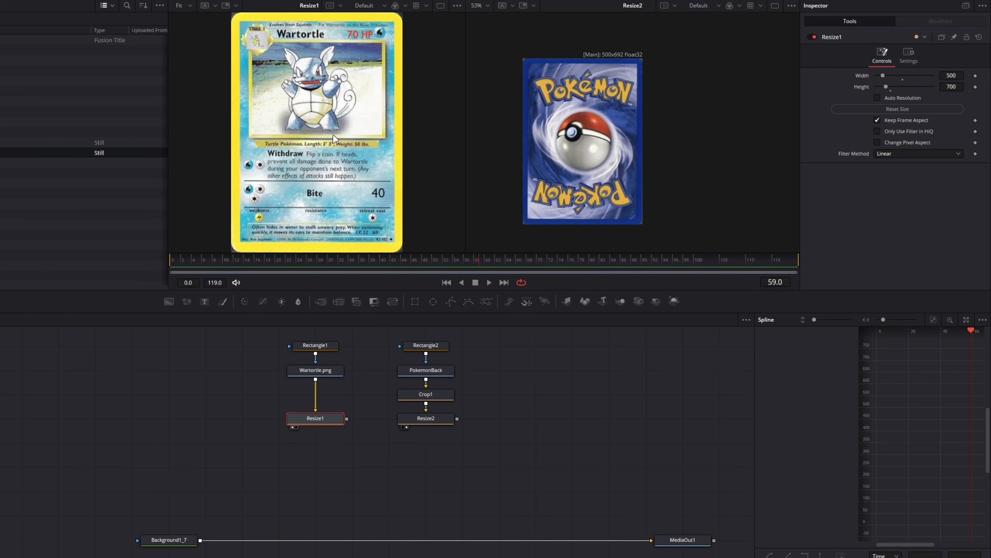
scroll(334, 136, down, 2)
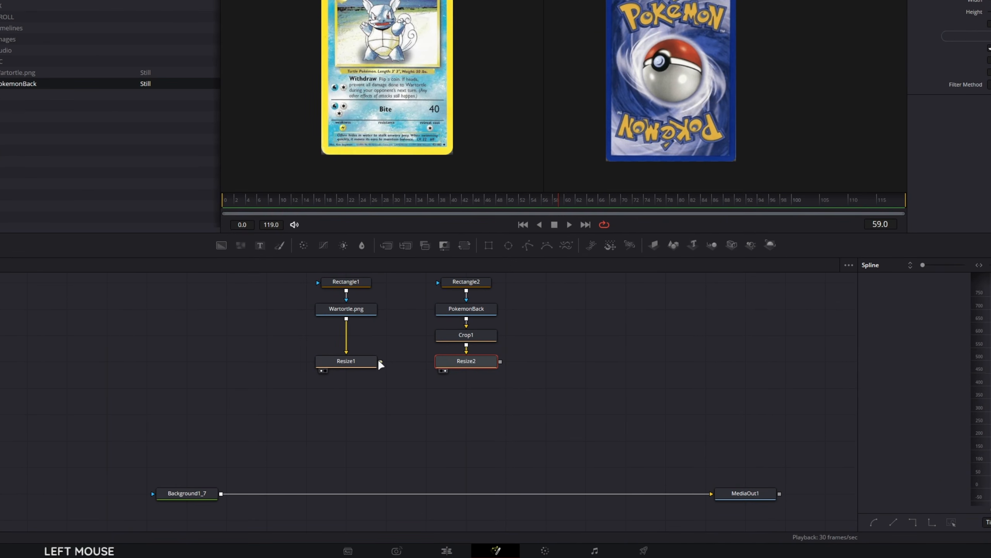
Merge Resize1 and Resize2 in turn over Background1_7, and display MediaOut1 in a single viewer
drag(380, 363, 225, 494)
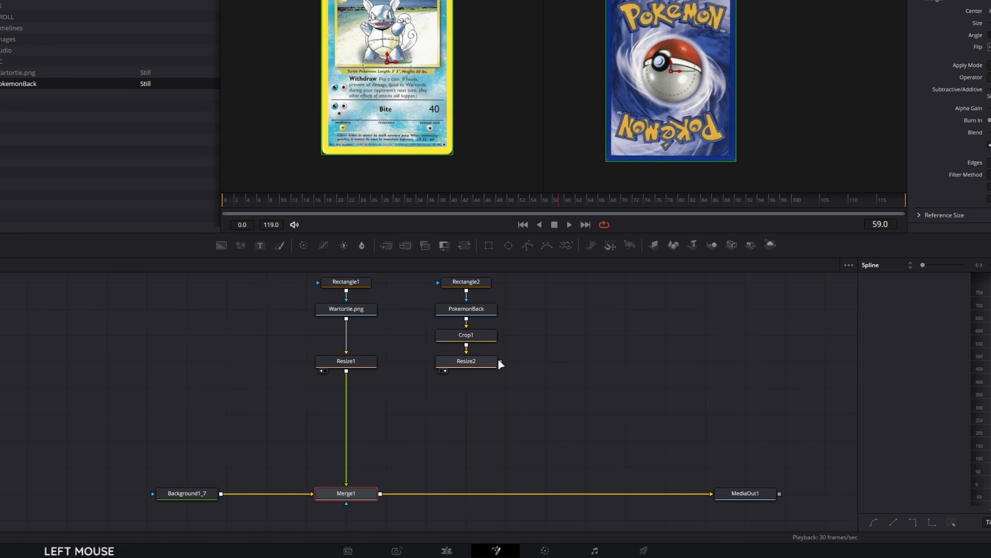
drag(501, 362, 380, 494)
click(742, 493)
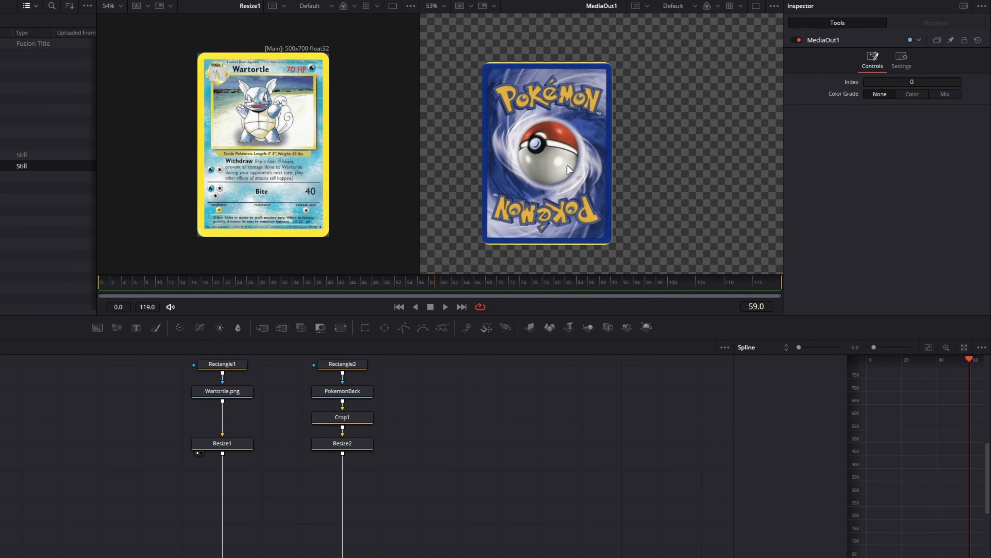
click(755, 6)
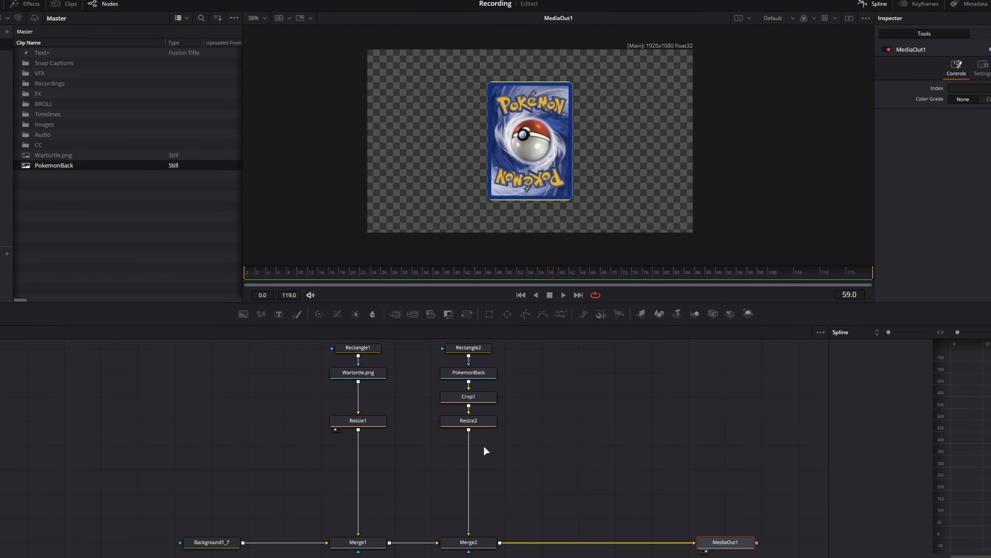
Add a DVE node and insert it between Merge2 and MediaOut1
click(493, 543)
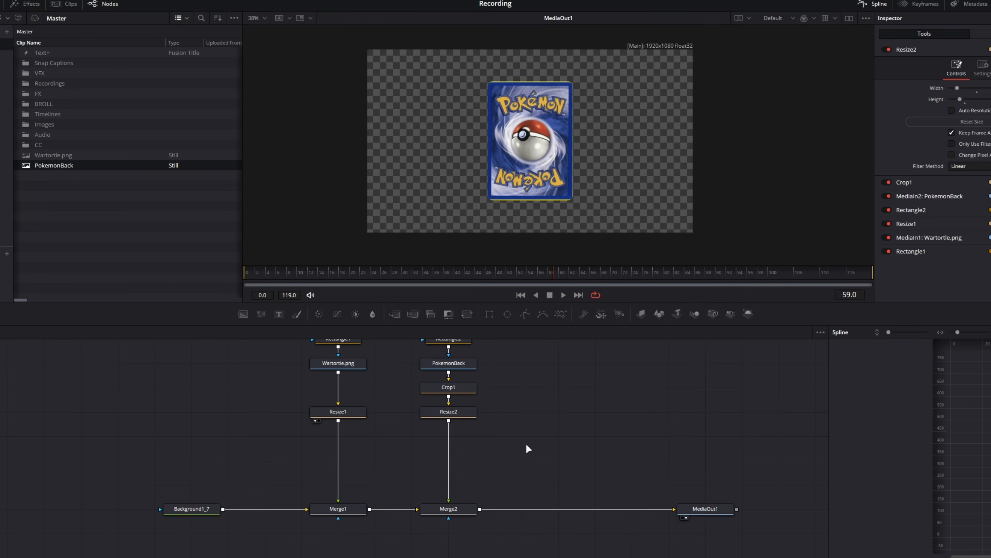
key(shift+space)
text(resiz)
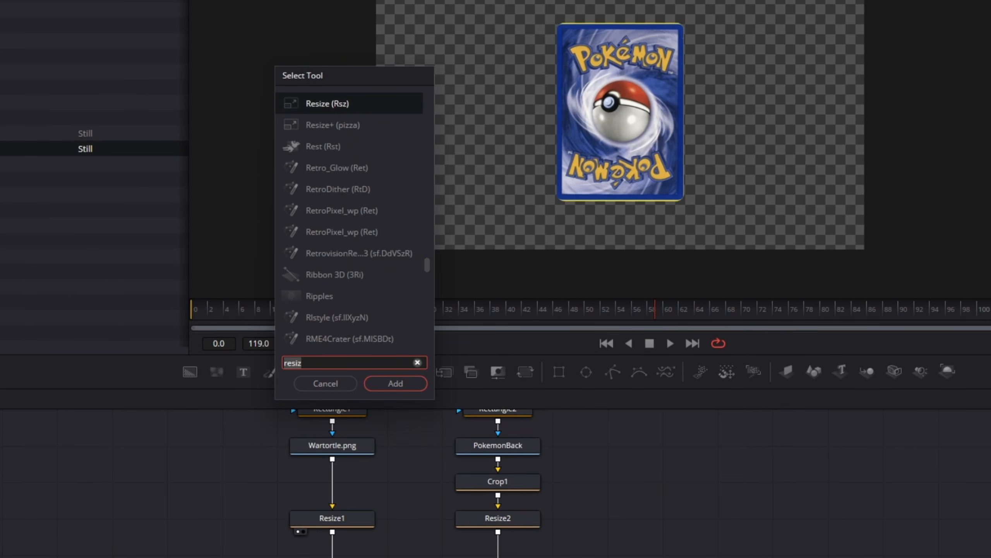
text(dve)
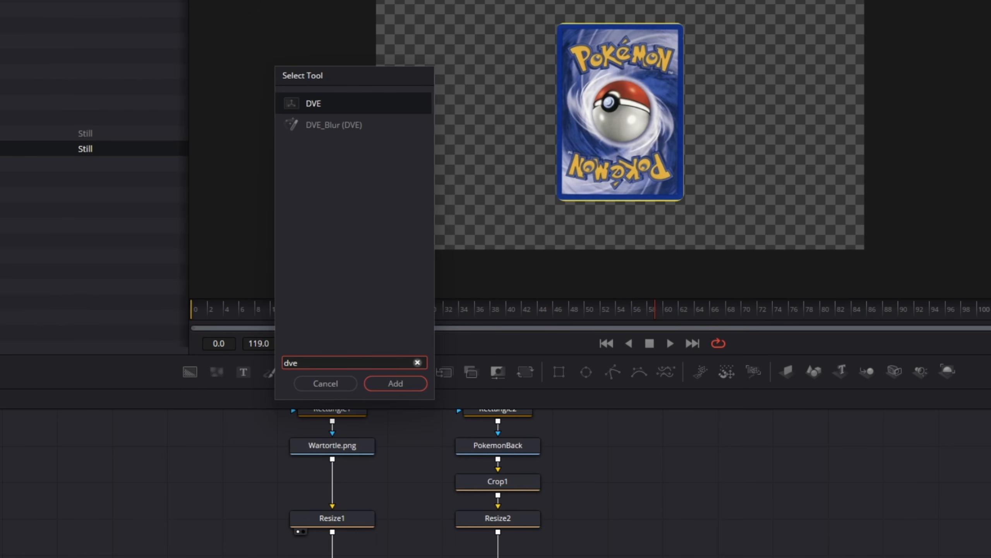
key(Return)
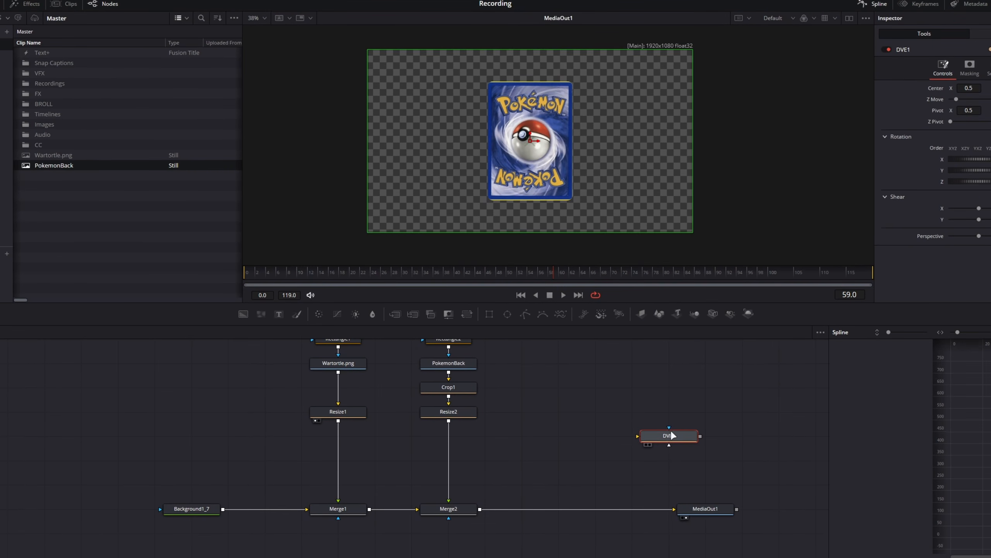
drag(669, 436, 571, 514)
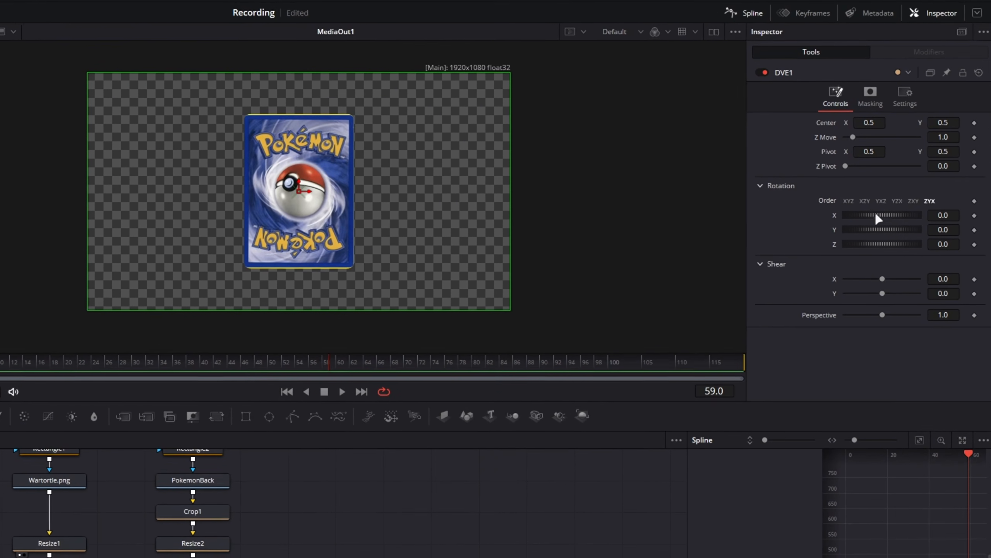
Try tilting the card with DVE1's X and Y rotation, including an X rotation of -15.7, and reset both axes to 0
drag(964, 159, 966, 158)
drag(864, 217, 784, 199)
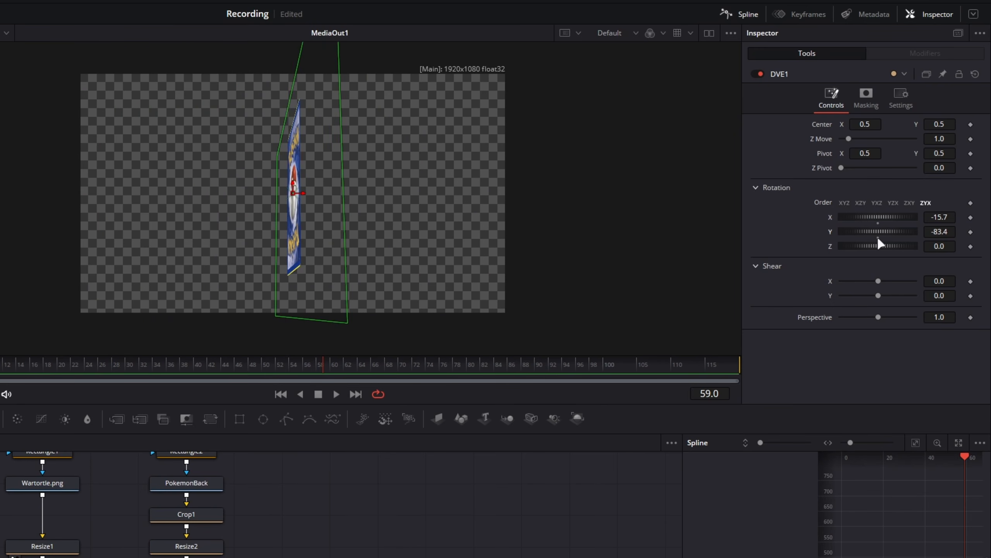
drag(872, 230, 879, 237)
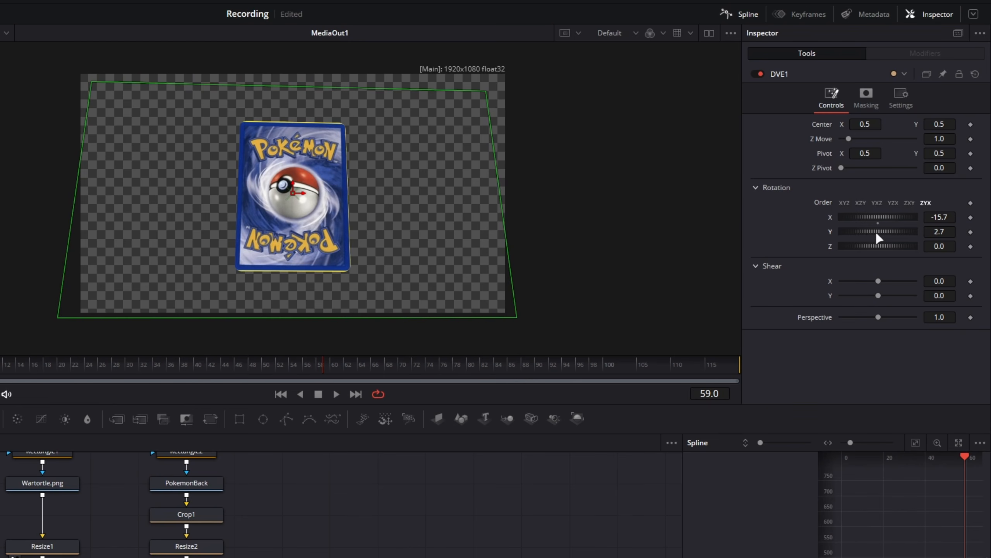
click(878, 237)
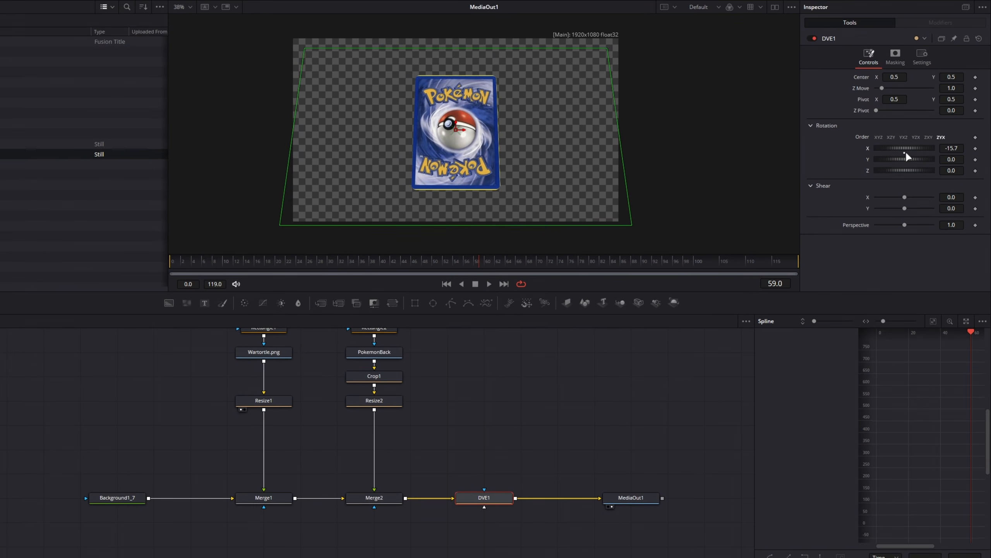
click(905, 152)
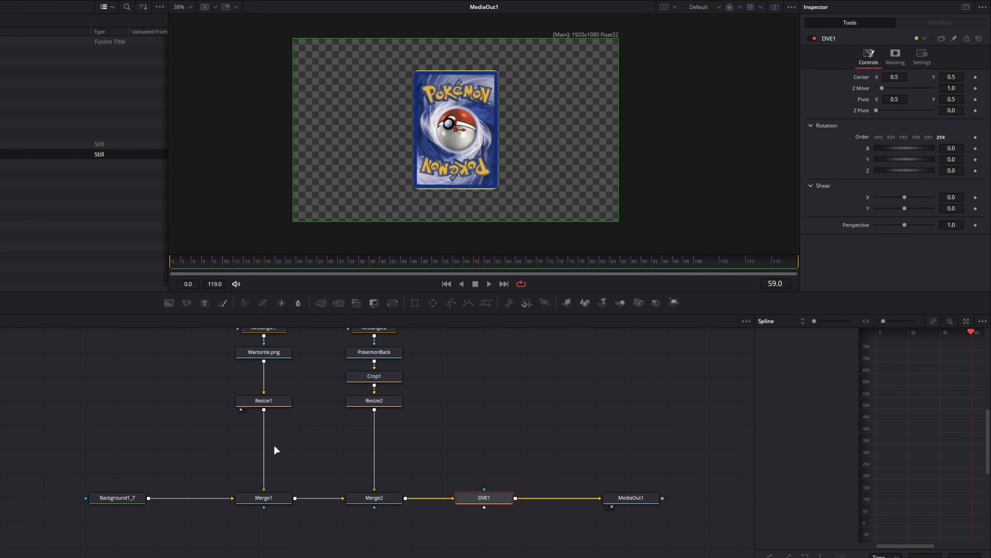
Try faking a card flip with DVE1's Y rotation and Merge2's Blend at 0, and reset the rotation to 0 and Blend to 1.0
click(356, 497)
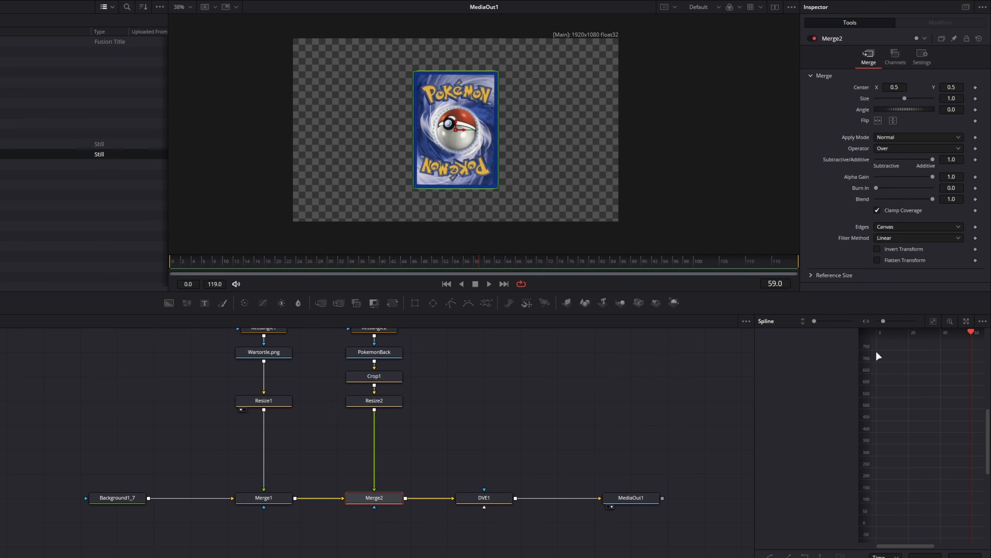
drag(931, 198, 971, 199)
click(484, 497)
mouse_move(905, 156)
mouse_down()
mouse_move(897, 158)
mouse_move(907, 160)
mouse_up()
click(393, 499)
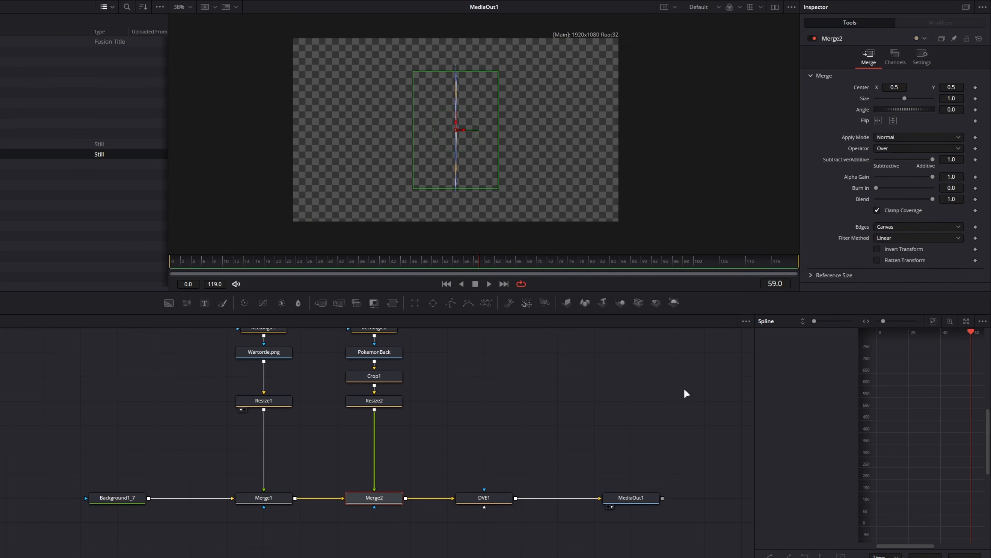
drag(932, 199, 808, 204)
click(493, 496)
drag(888, 159, 907, 161)
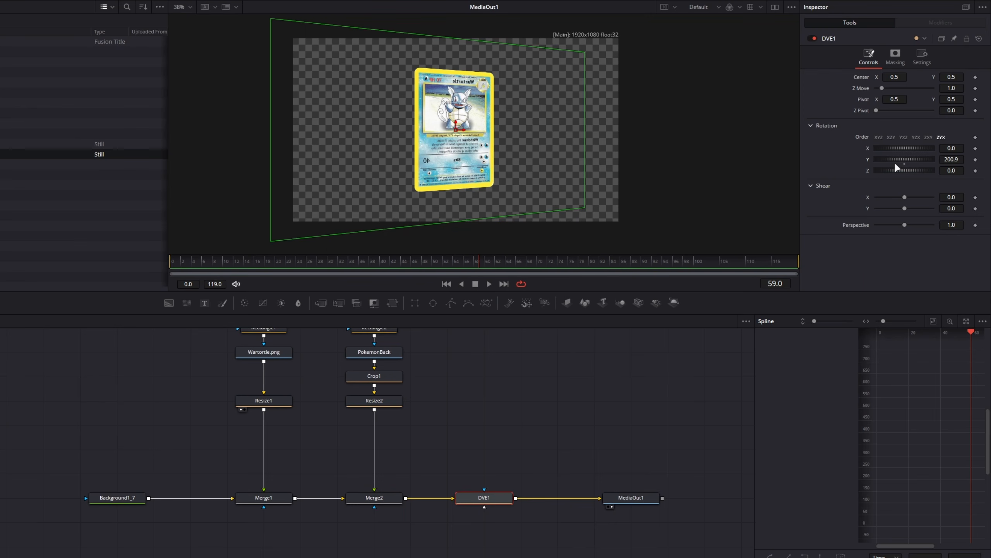
double_click(902, 160)
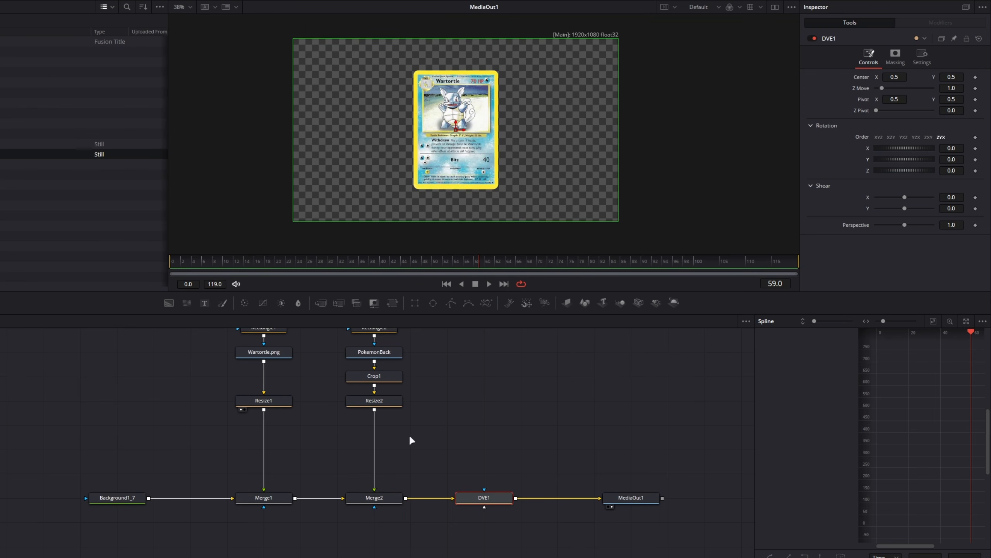
click(396, 497)
drag(877, 200, 934, 199)
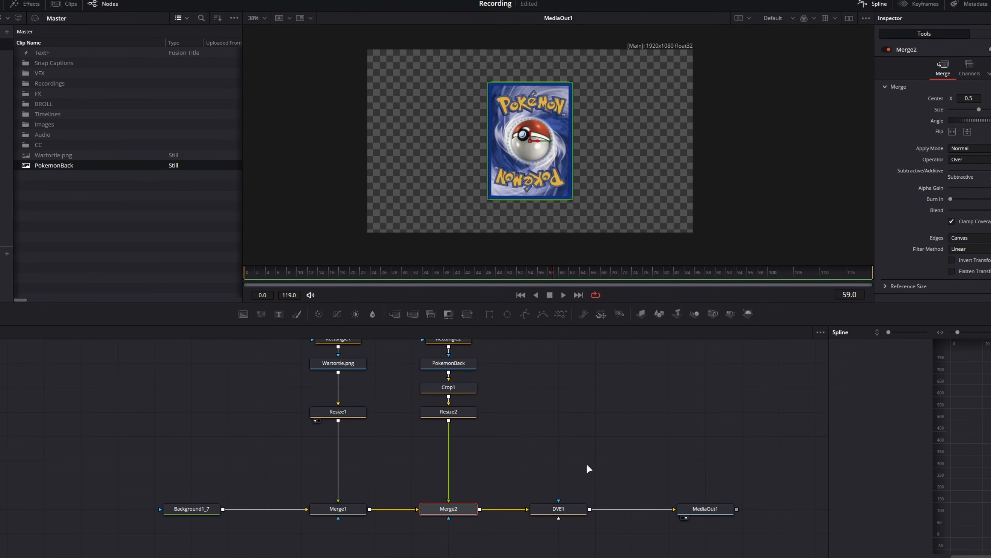
Add a Switch node in the empty node area beside the Resize2 branch
scroll(592, 466, up, 2)
drag(234, 349, 455, 413)
click(474, 449)
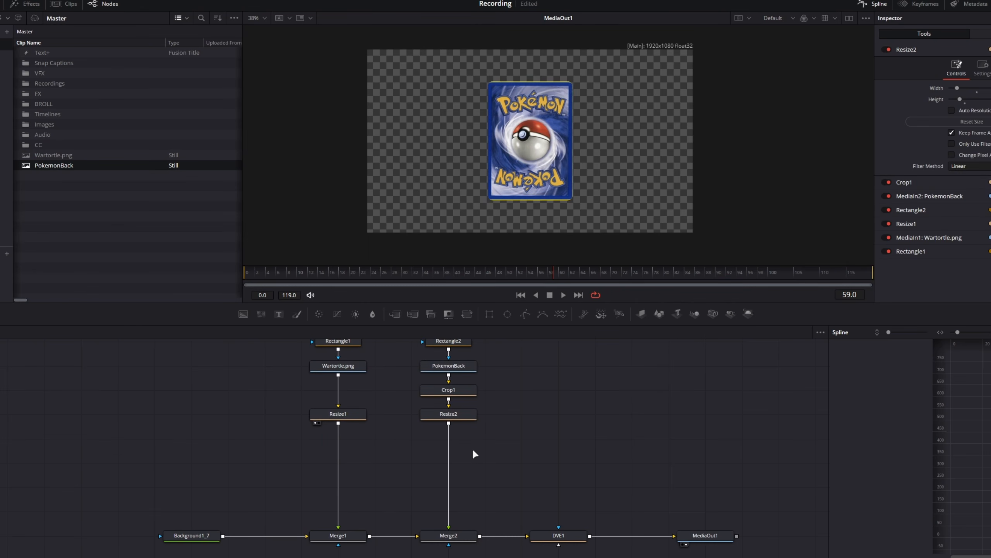
key(shift+space)
text(switch)
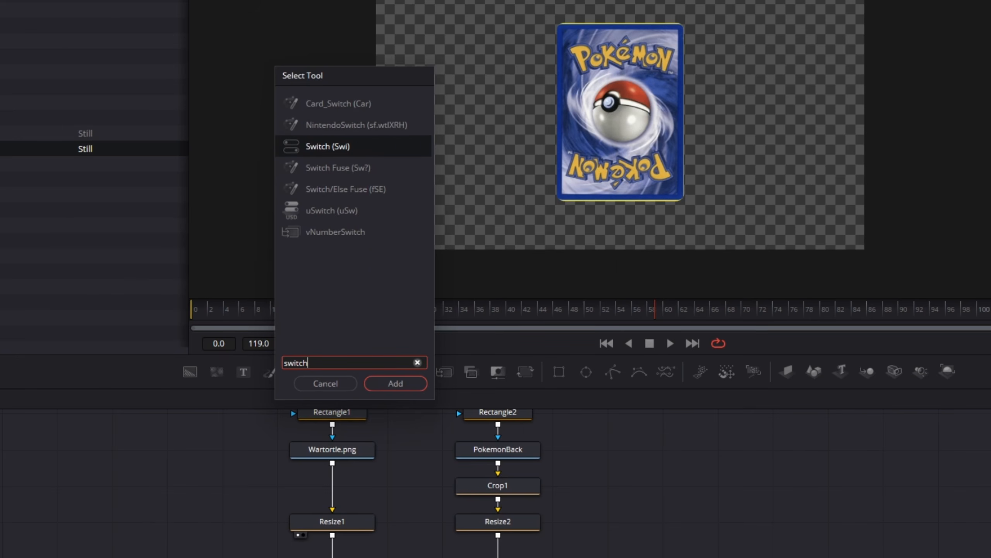
key(Return)
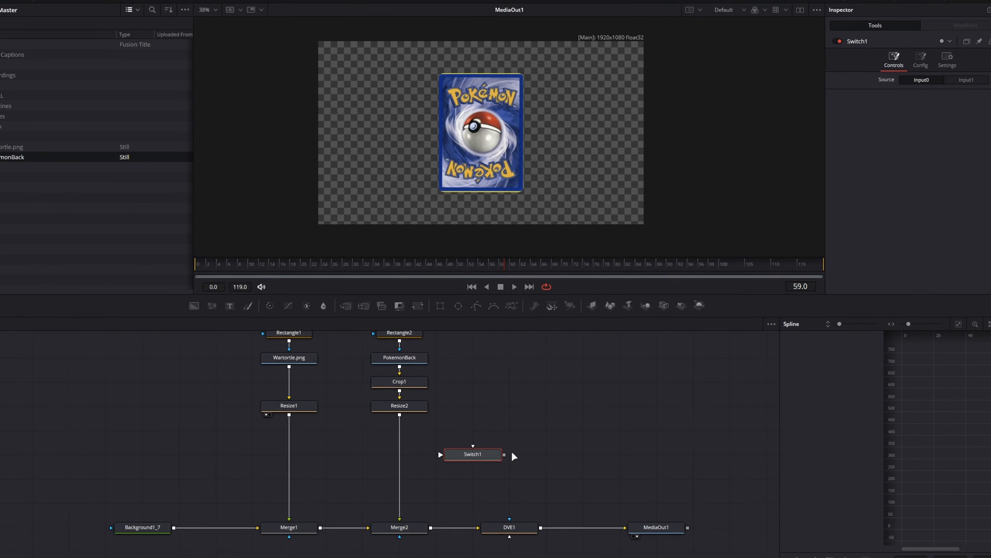
Examine Switch1's Input0 and Input1 source choices and its configuration options
click(939, 78)
click(903, 77)
click(930, 77)
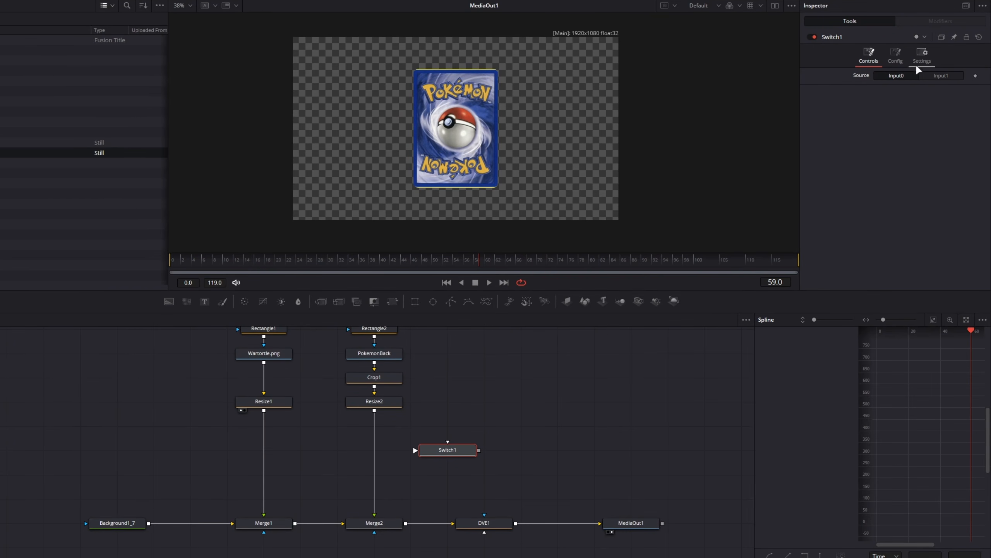
click(892, 55)
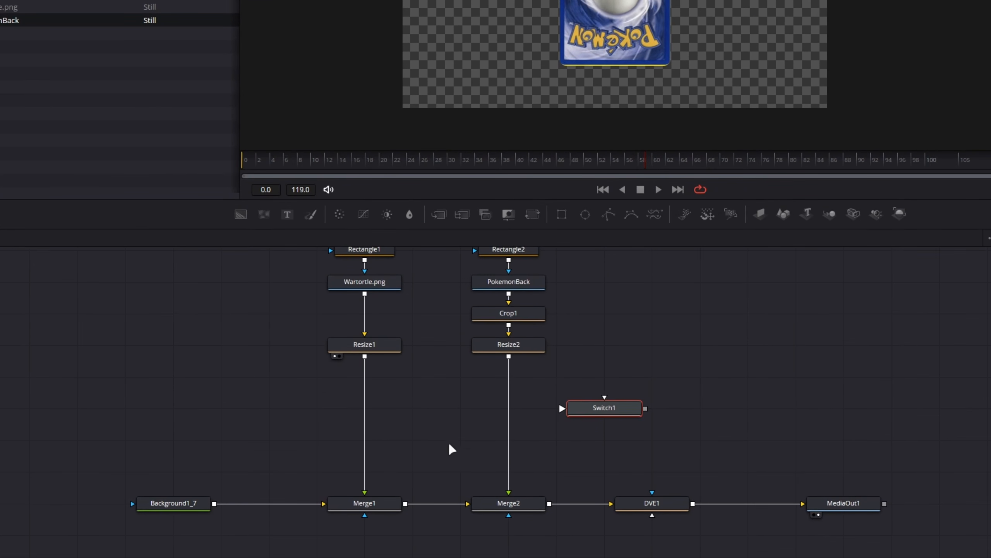
Delete Merge1 from the node chain so Background1_7 feeds straight into Merge2
drag(418, 448, 317, 552)
drag(537, 474, 435, 557)
drag(395, 439, 321, 513)
key(Delete)
Insert Switch1 between Resize2 and Merge2, and connect Resize1 to Switch1's second input
click(604, 384)
drag(604, 384, 511, 392)
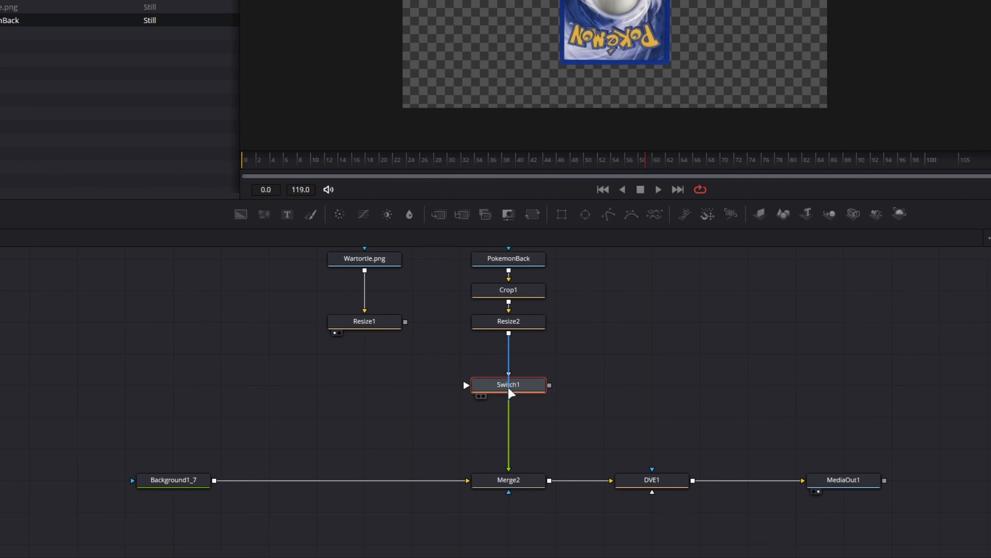
drag(509, 388, 509, 388)
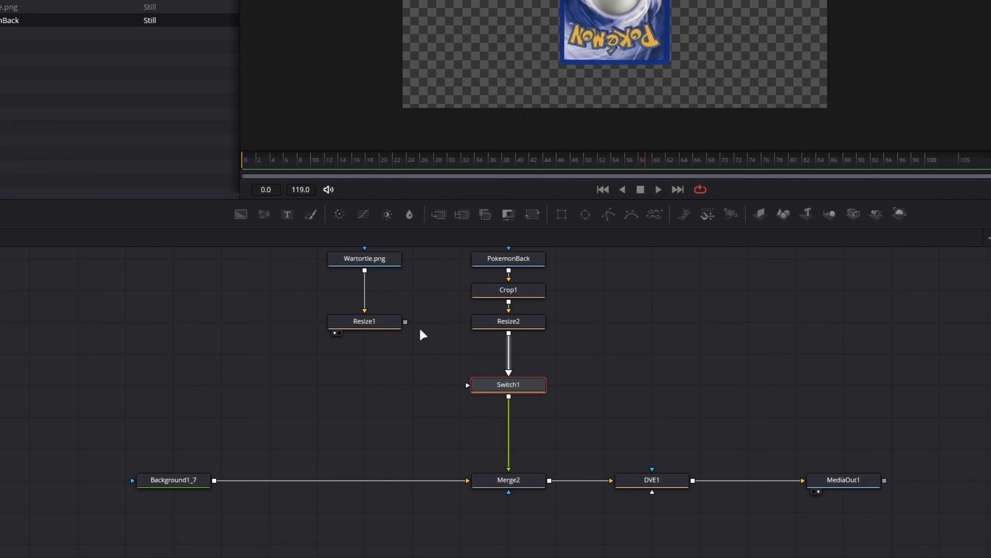
drag(405, 323, 472, 386)
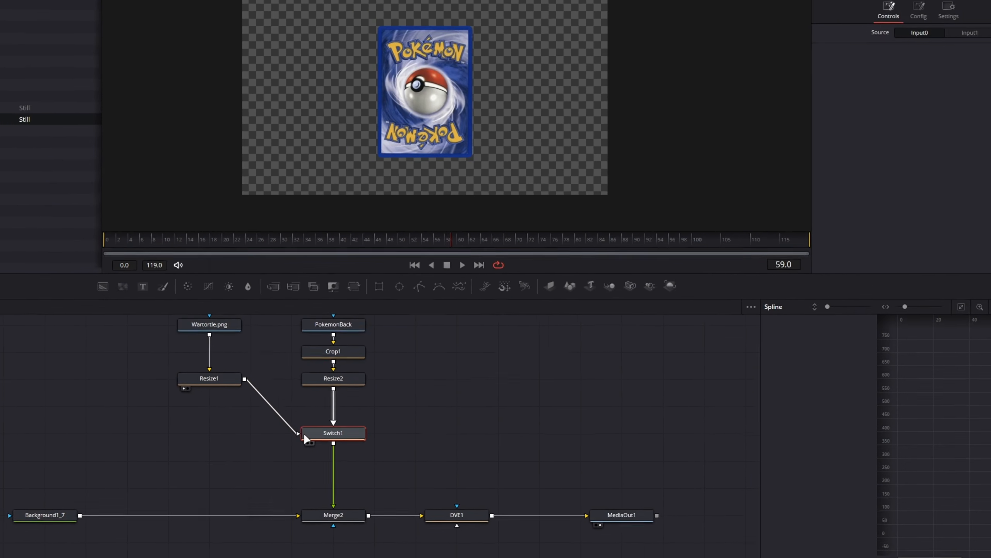
Alternate Switch1's source between Input1 and Input0 to compare the card faces, leaving it on Input0
click(939, 51)
click(907, 49)
click(919, 48)
click(909, 48)
click(918, 49)
click(894, 48)
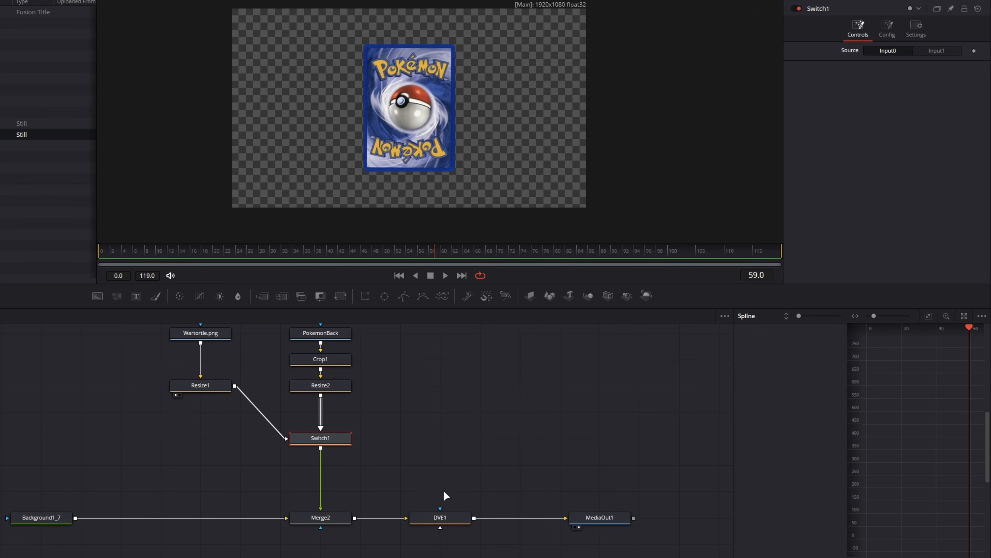
Try a manual flip by turning DVE1's Y rotation to 91.3, switching Switch1 to Input1, rotating on to 172.2 and resetting Y to 0
click(439, 517)
drag(880, 140, 897, 144)
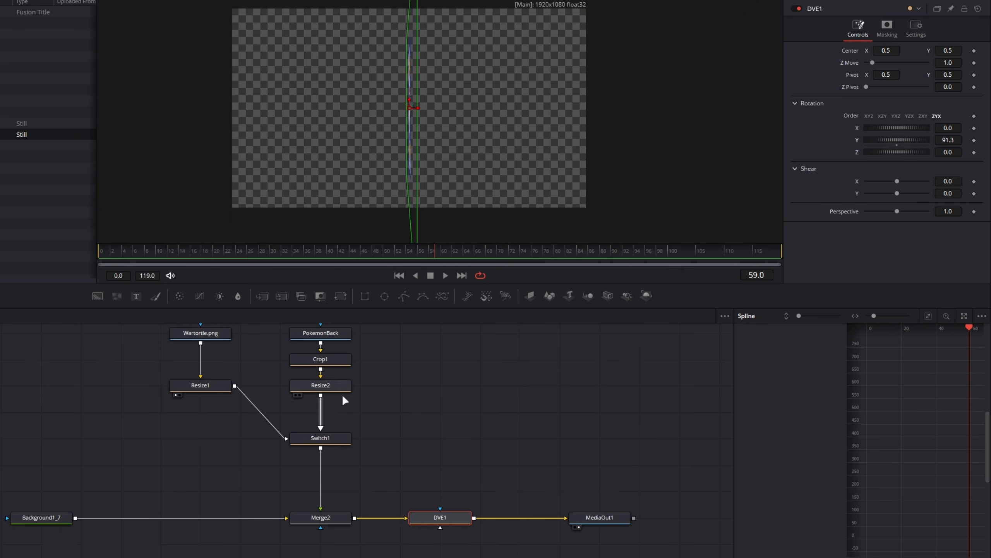
click(320, 438)
click(937, 50)
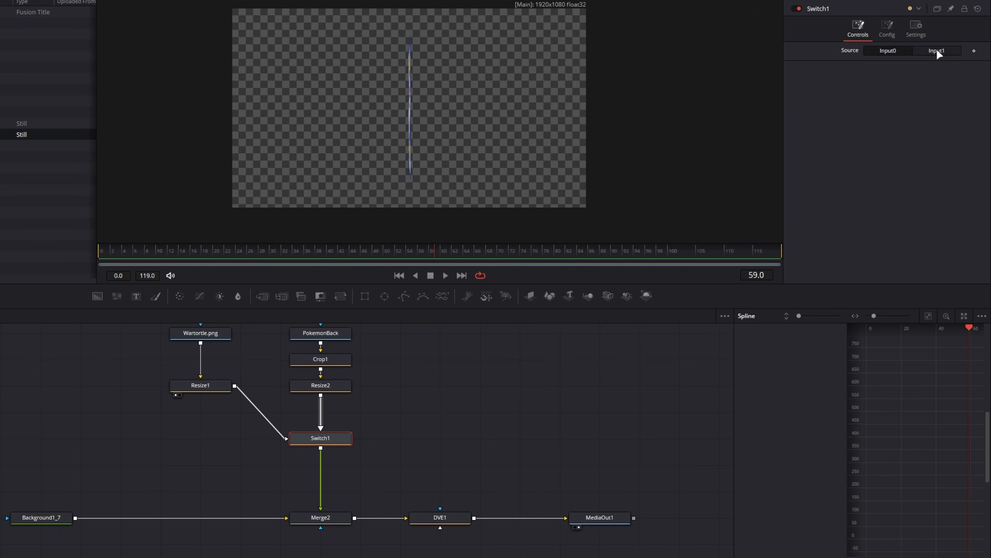
click(440, 517)
drag(880, 145, 881, 137)
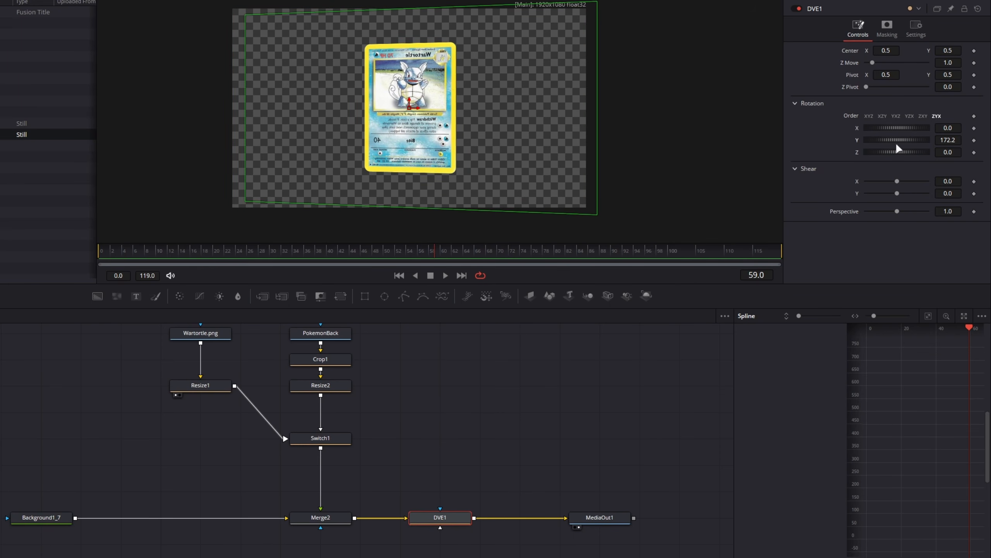
double_click(896, 141)
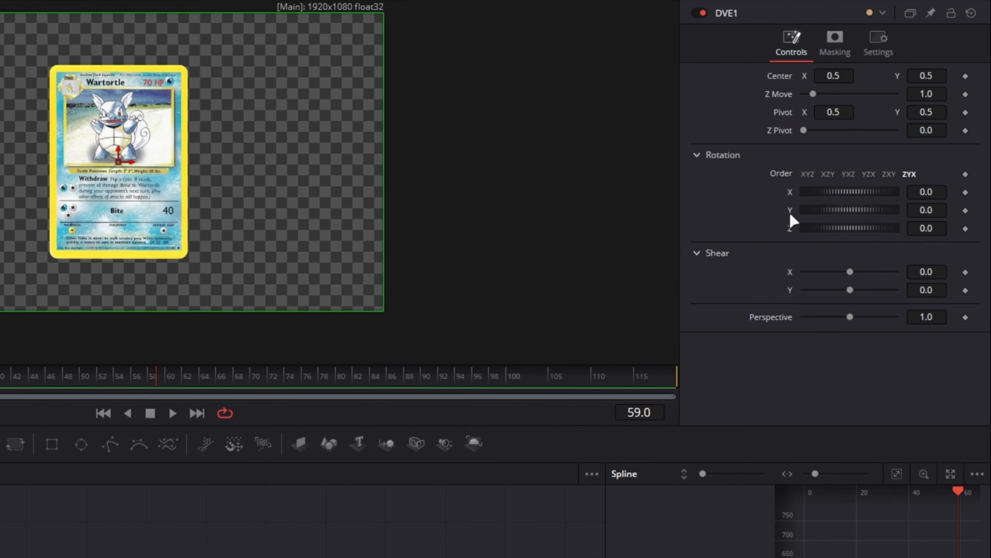
Try driving DVE1's Y rotation with an expression whose value is 2
right_click(792, 215)
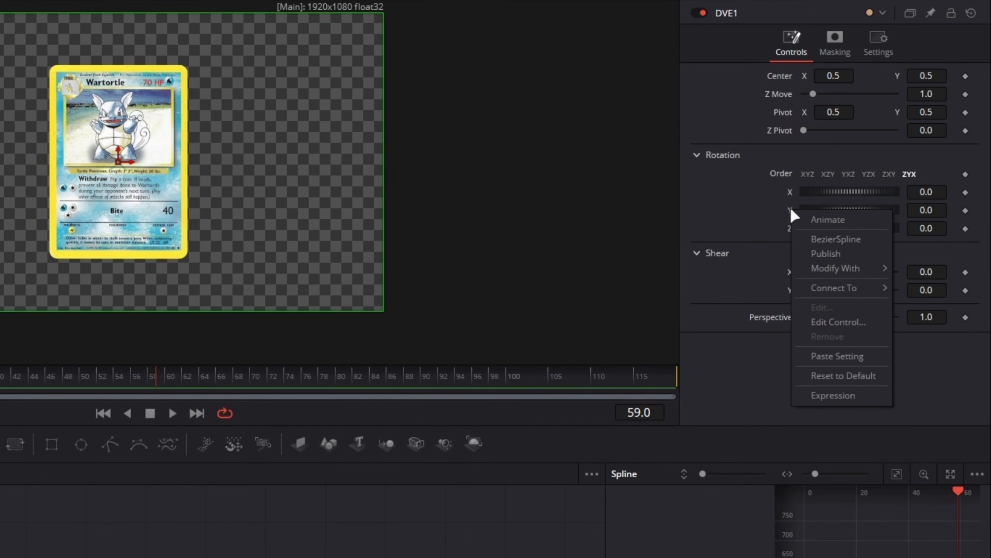
click(810, 392)
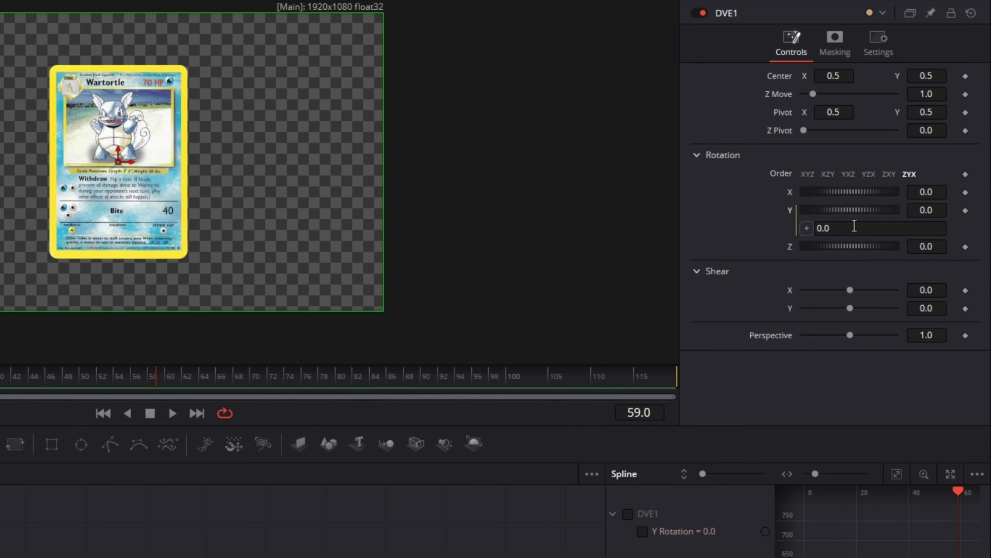
drag(854, 226, 792, 223)
text(2)
key(Tab)
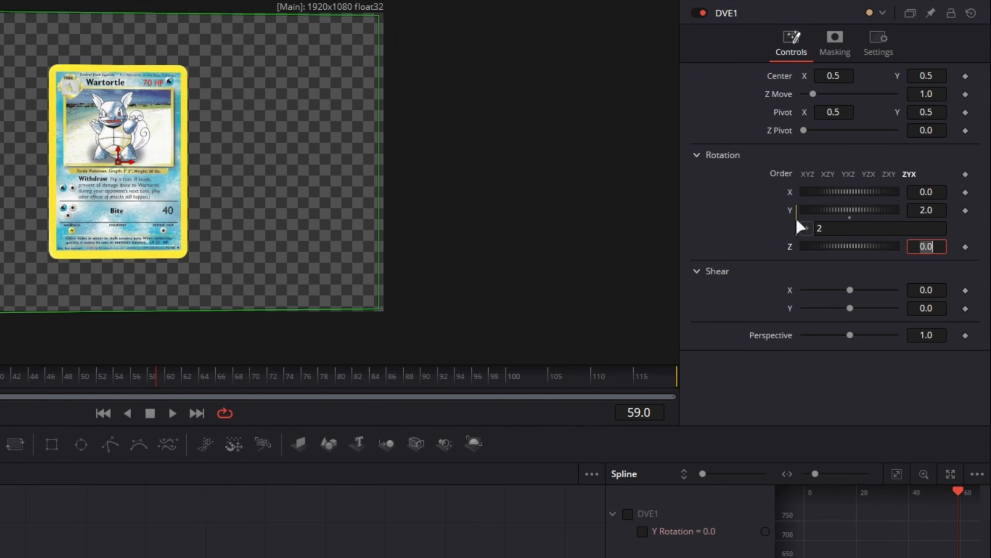
Try linking DVE1's Y rotation expression to Z Move, and set Z Move to 0.79
click(847, 227)
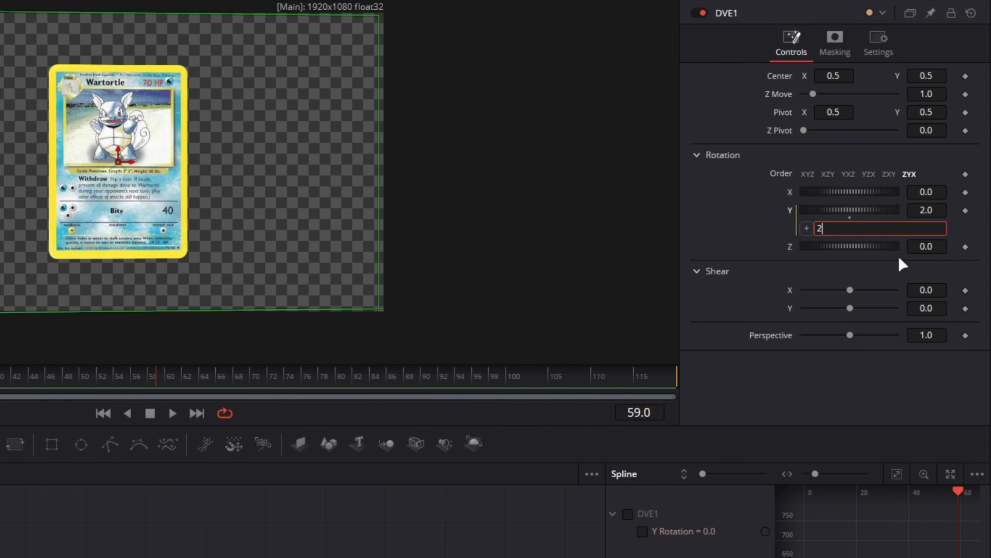
key(BackSpace)
drag(806, 229, 783, 93)
mouse_move(815, 94)
mouse_down()
mouse_move(846, 94)
mouse_move(811, 94)
mouse_up()
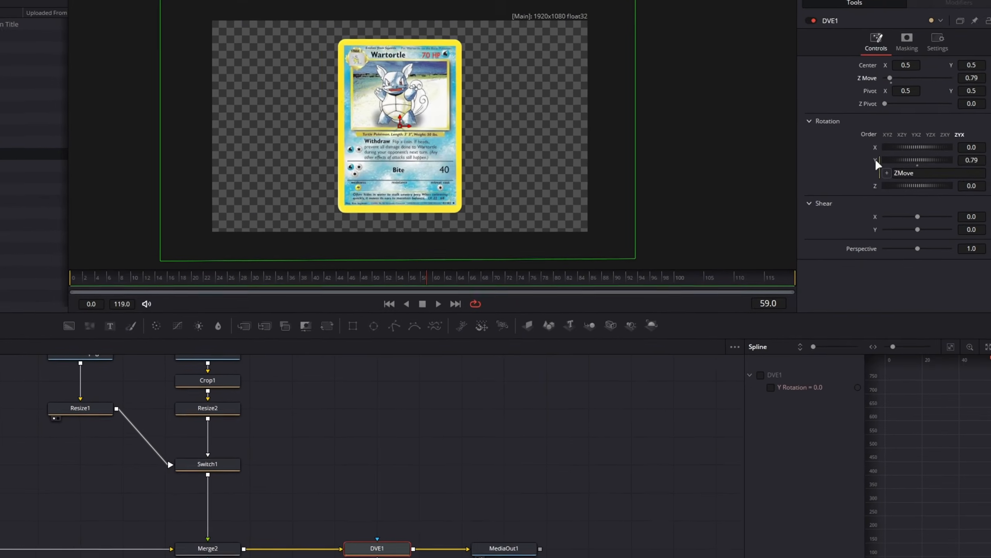
double_click(876, 161)
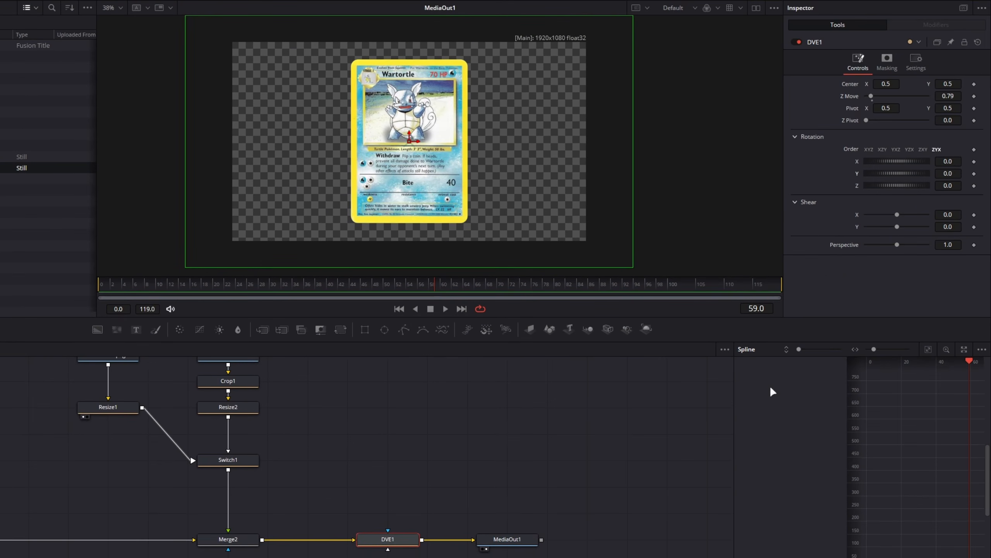
Give Switch1's Source the expression iif(math.cos(math.rad(DVE1.YRotation)) < 0, 1, 0), copied from the open Notepad note
click(238, 461)
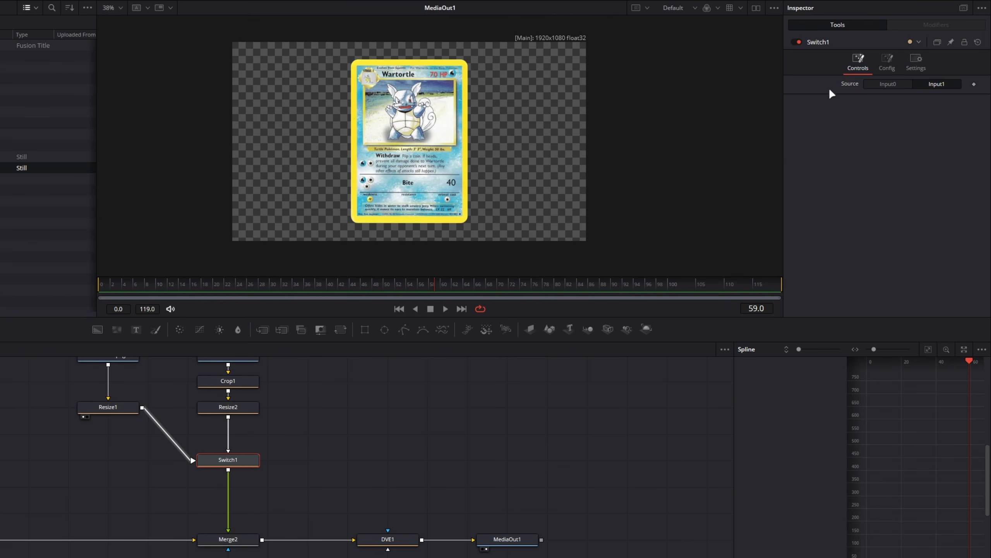
right_click(847, 84)
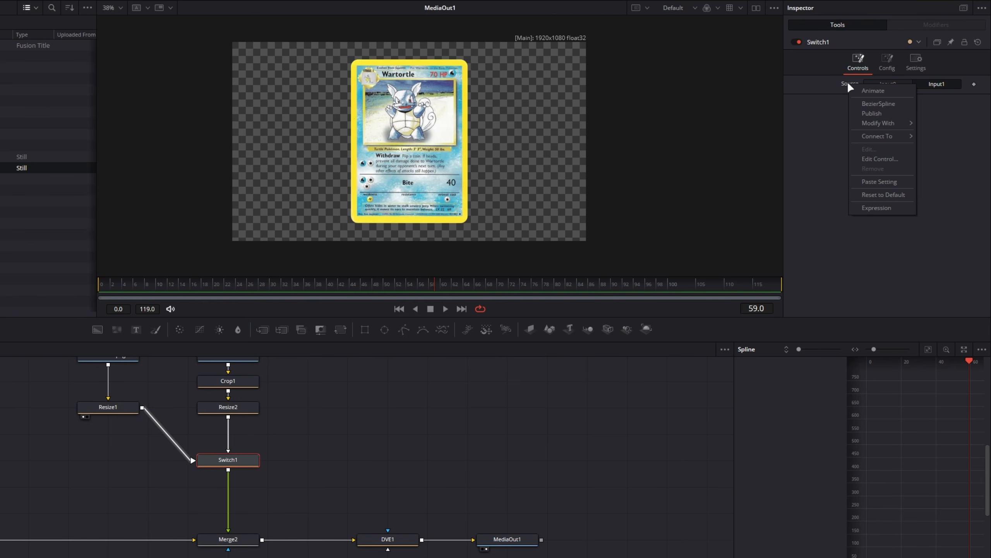
click(878, 207)
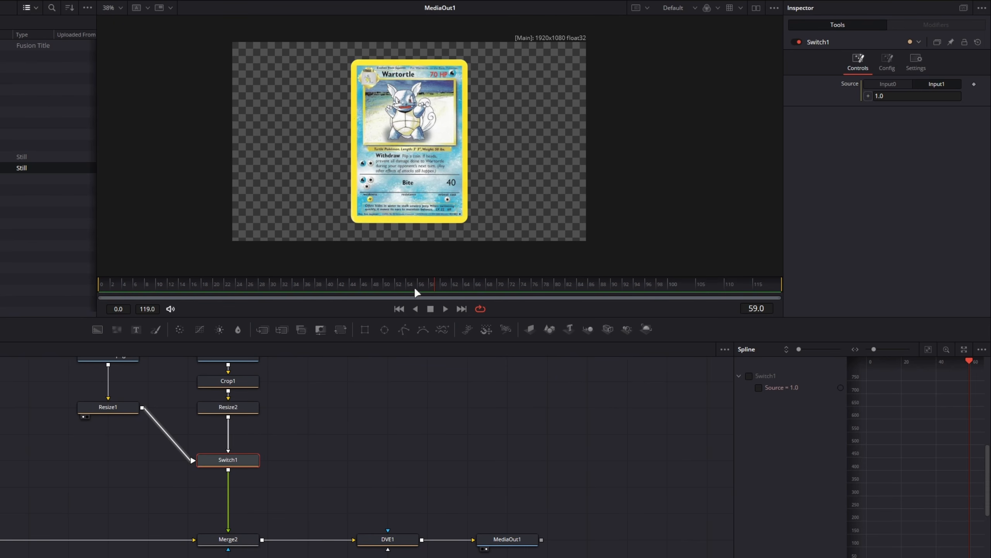
key(alt+Tab)
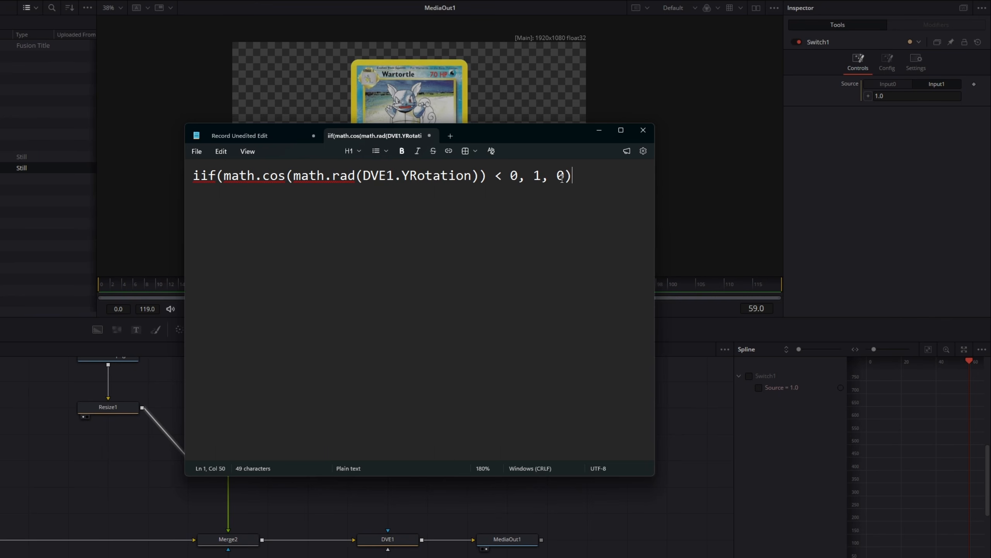
key(ctrl+a)
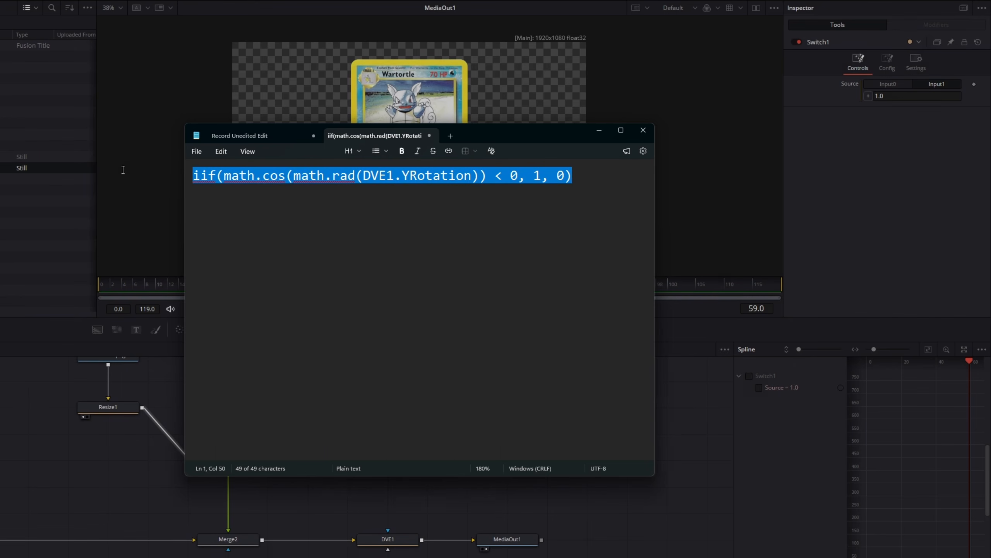
key(ctrl+c)
click(902, 96)
key(ctrl+v)
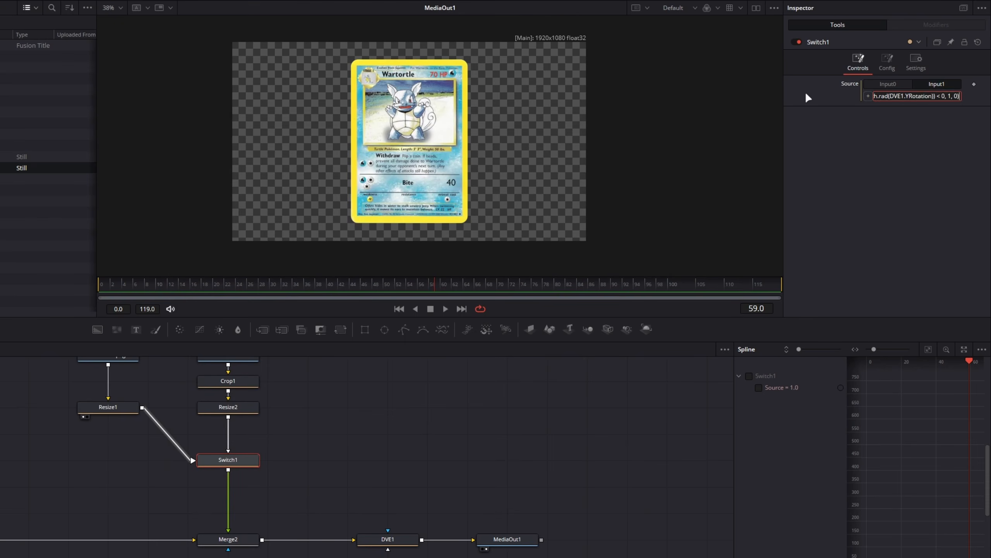
key(Return)
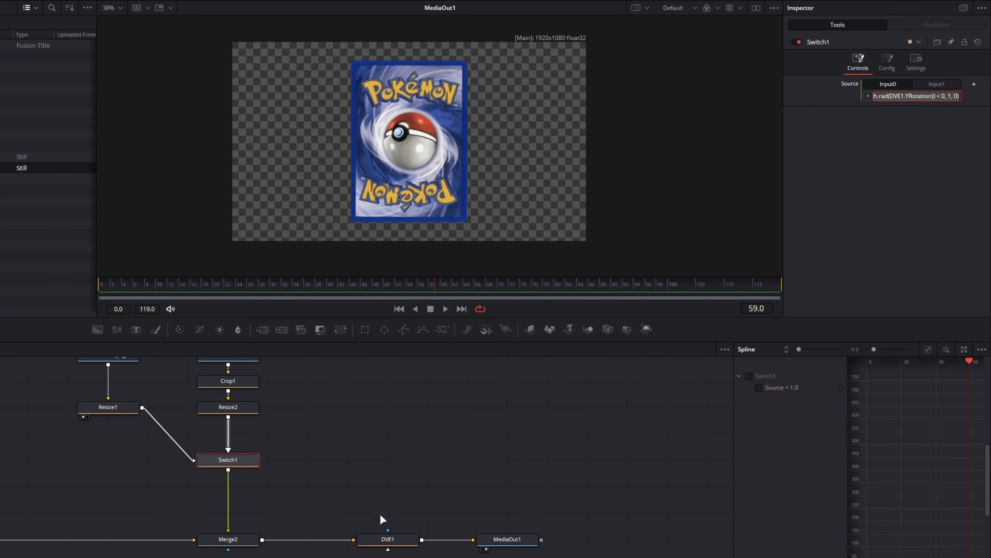
Turn DVE1's Y rotation to -550.4 to test the face switching, and reopen the Notepad note to review Switch1's expression
click(408, 542)
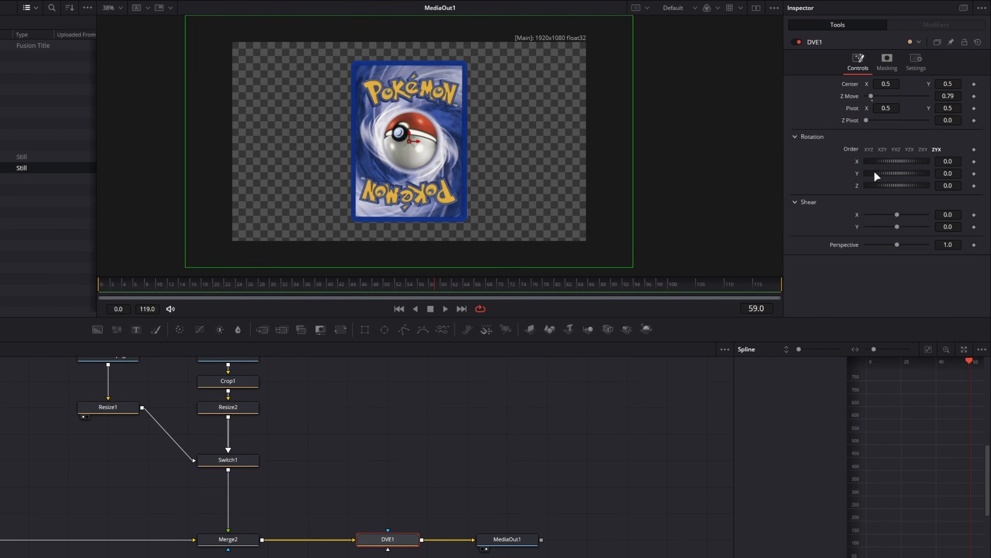
drag(872, 173, 772, 157)
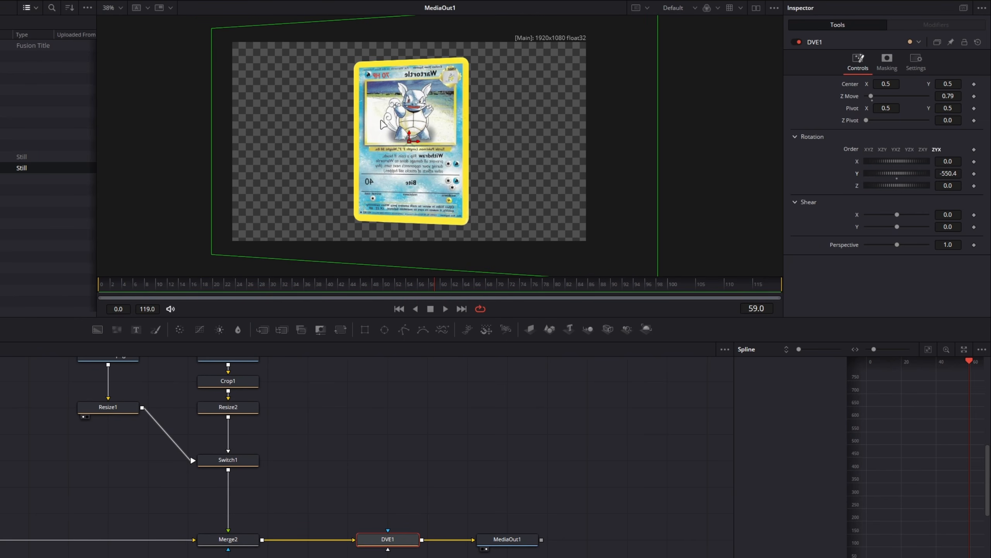
click(238, 463)
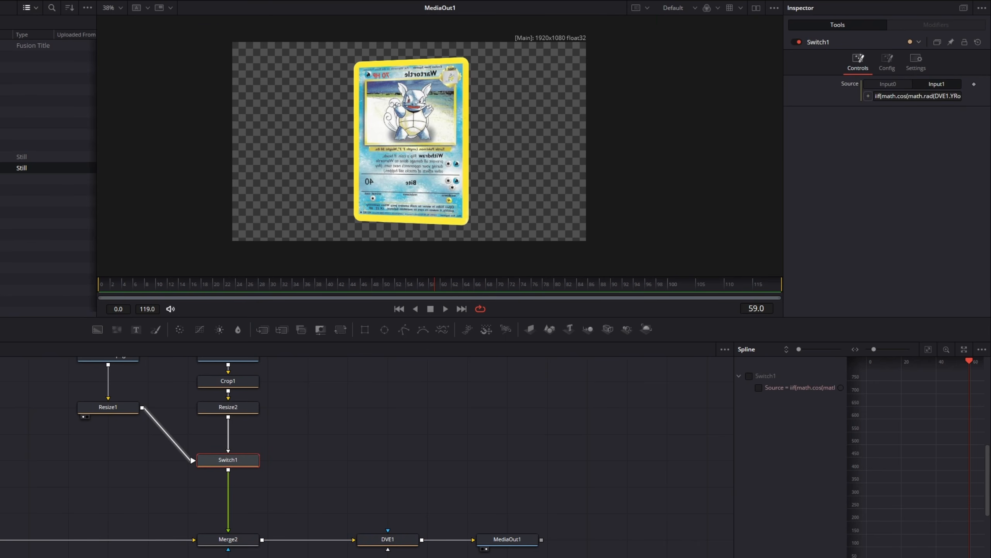
key(alt+Tab)
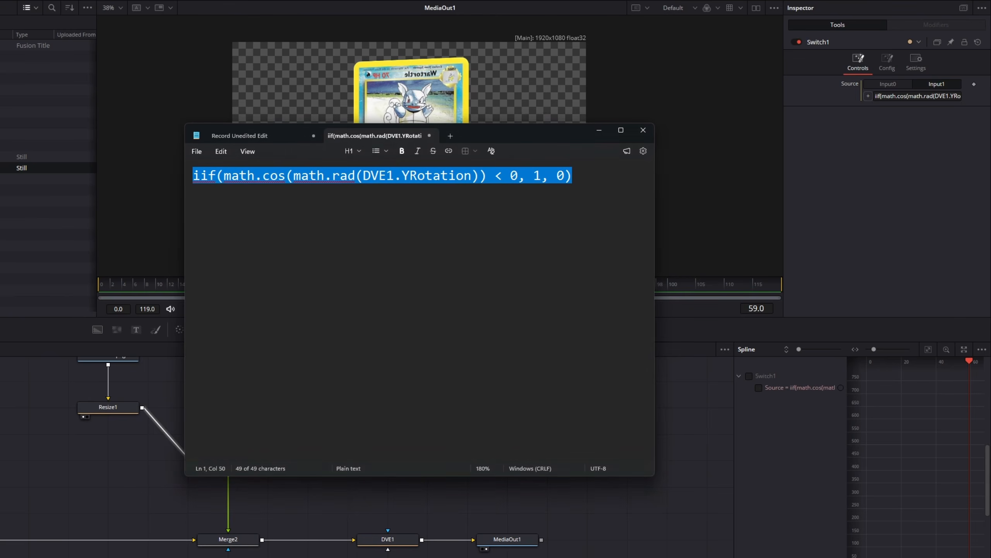
Add the example references DVE2.YRotation and DVE1_1_1.YRotation below the iif expression in the note, and put the note away
drag(364, 176, 474, 179)
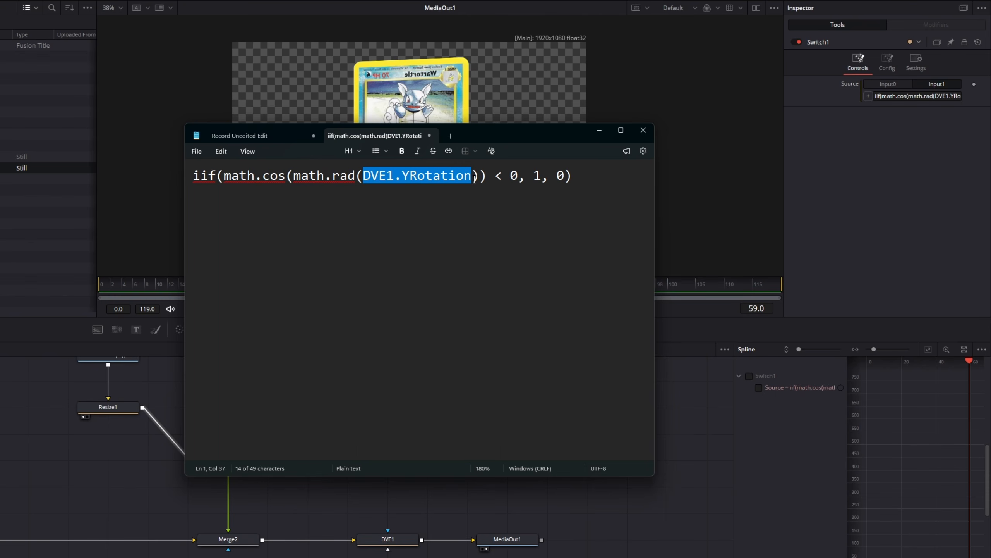
click(616, 186)
key(Return)
key(Return)
text(DVE2.)
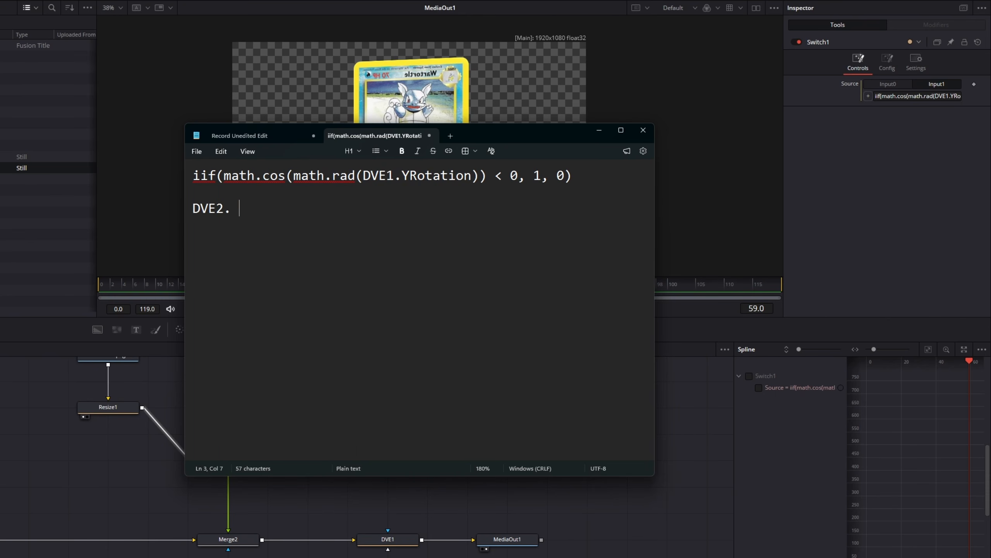
text(YRotation)
key(Return)
text(DVE1)
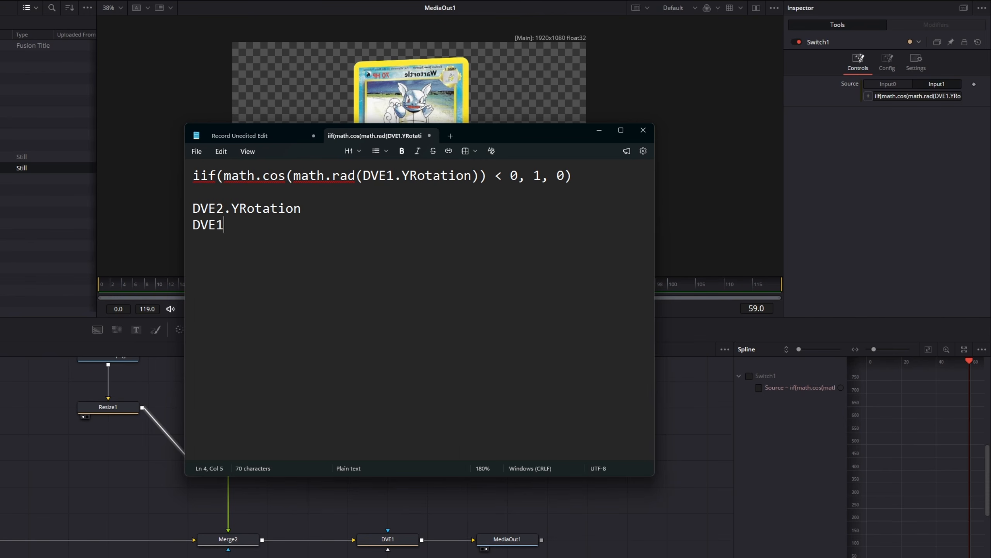
text(_1_1.YRotation)
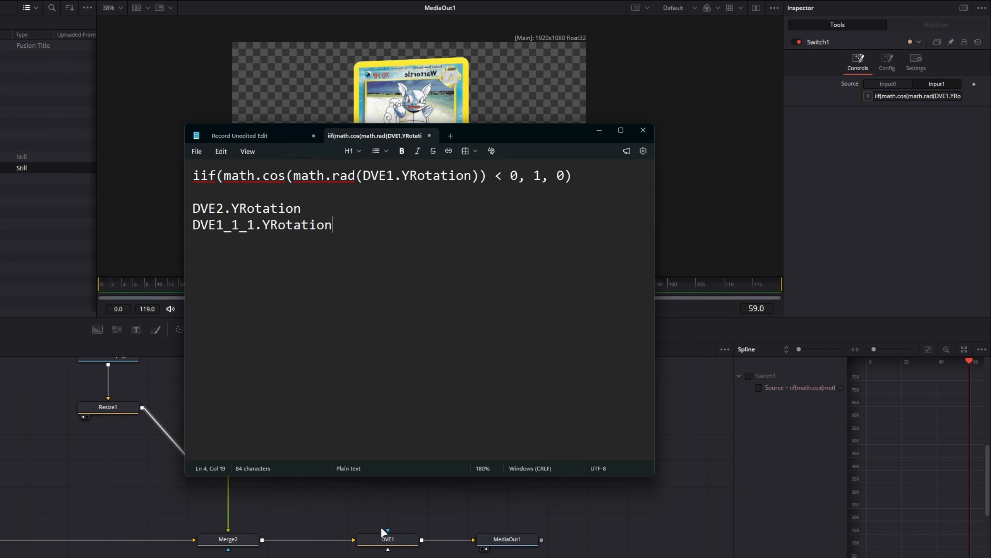
click(597, 130)
Insert a Transform node between Resize1 and Switch1, place it below Resize1, and flip the card front horizontally
click(244, 382)
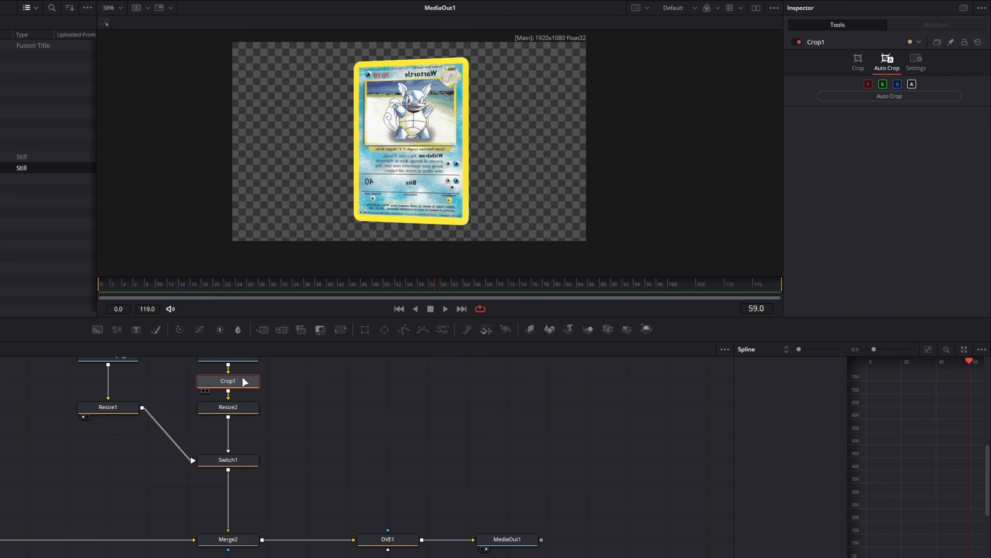
click(115, 406)
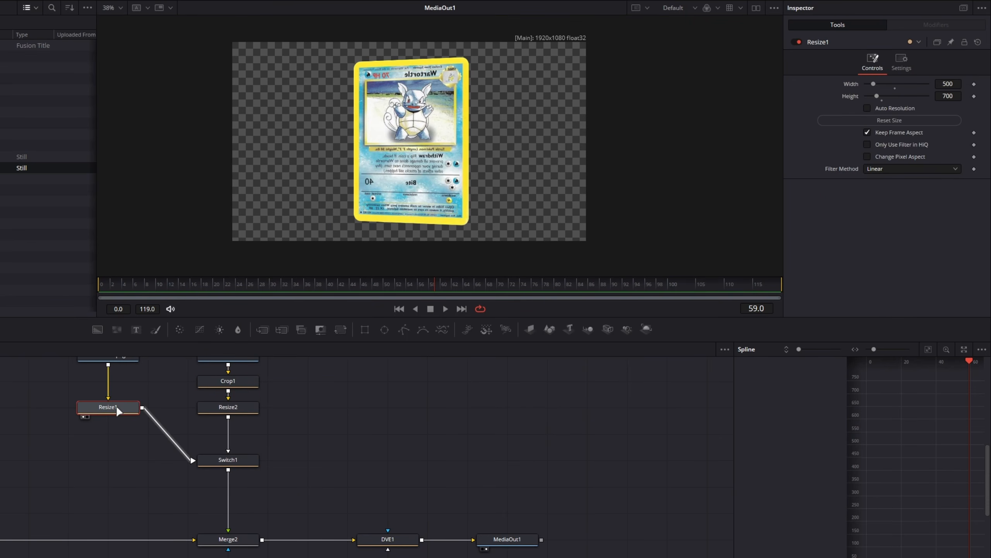
key(shift+space)
text(trans)
key(Return)
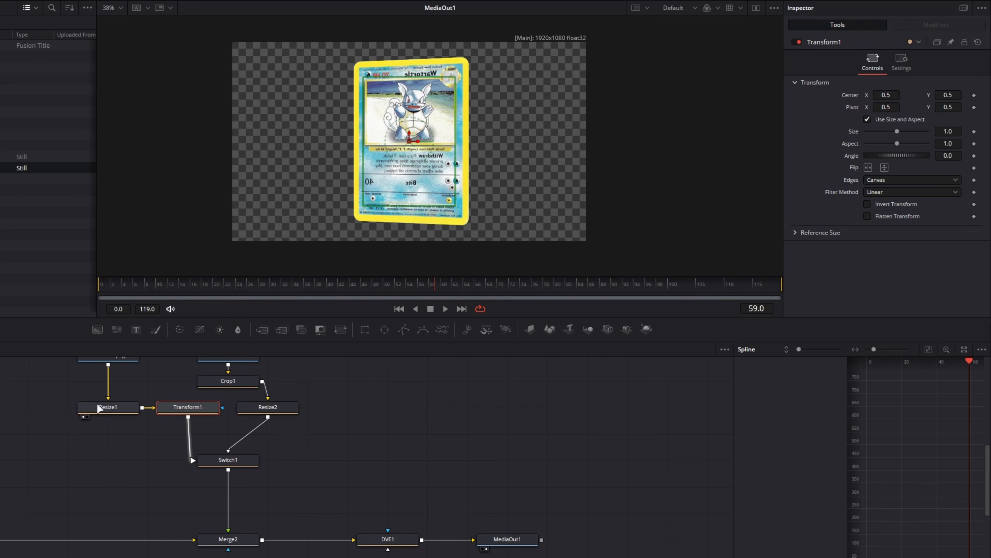
drag(185, 409, 119, 452)
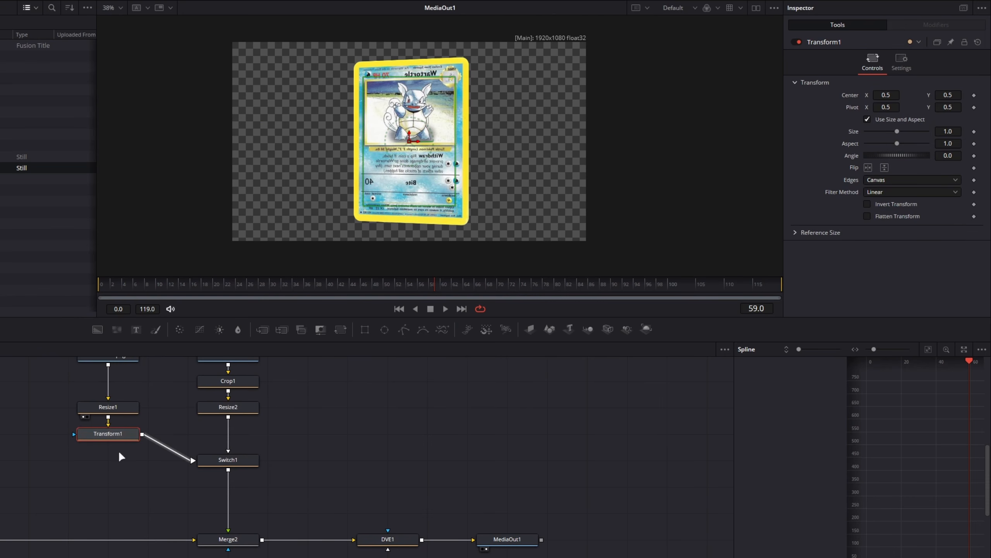
click(869, 168)
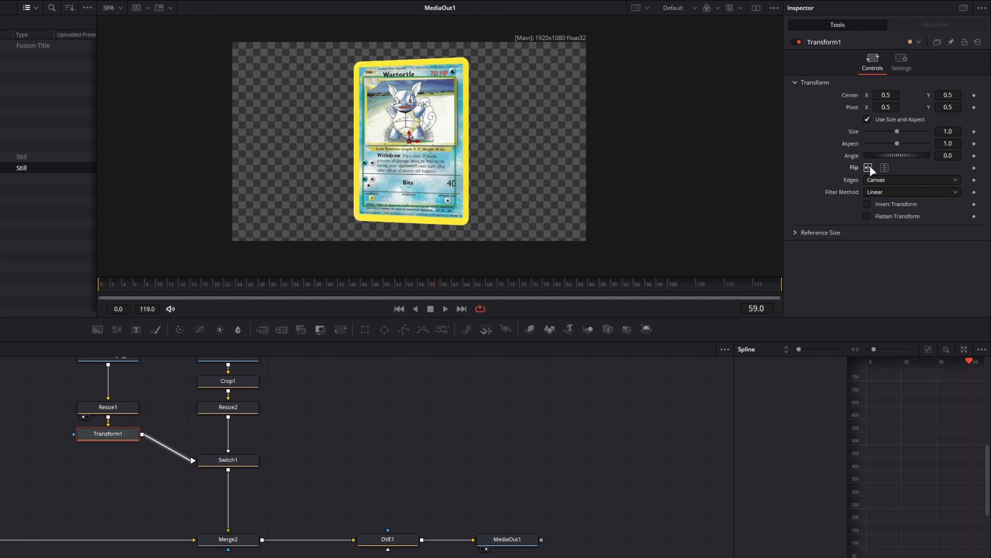
Turn DVE1's Y rotation to -868.7 to test the card with the flipped front
click(384, 541)
drag(876, 175, 819, 178)
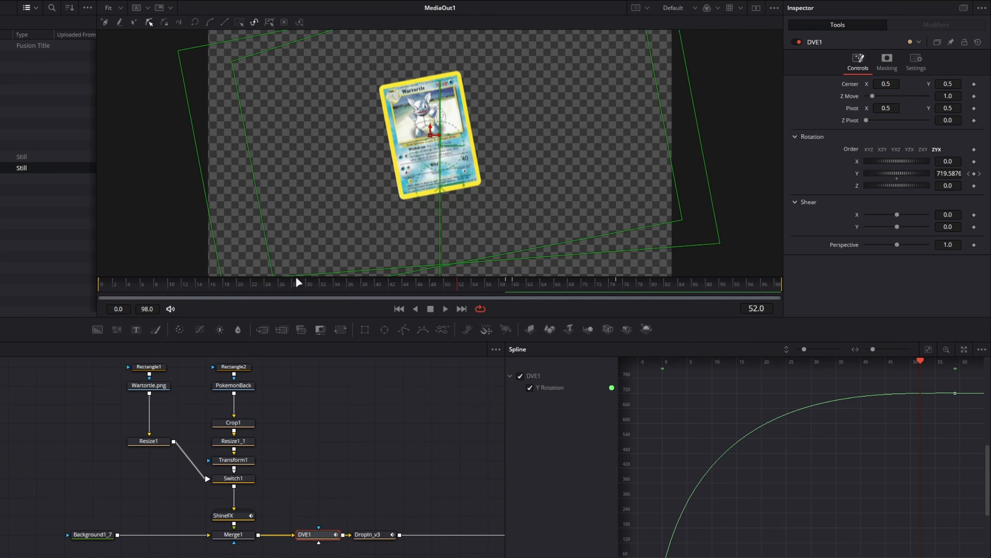
Scrub through the finished card composition to examine DVE1's Y rotation curve, the ShineFX node and the DropIn_v3 animation
drag(298, 283, 242, 317)
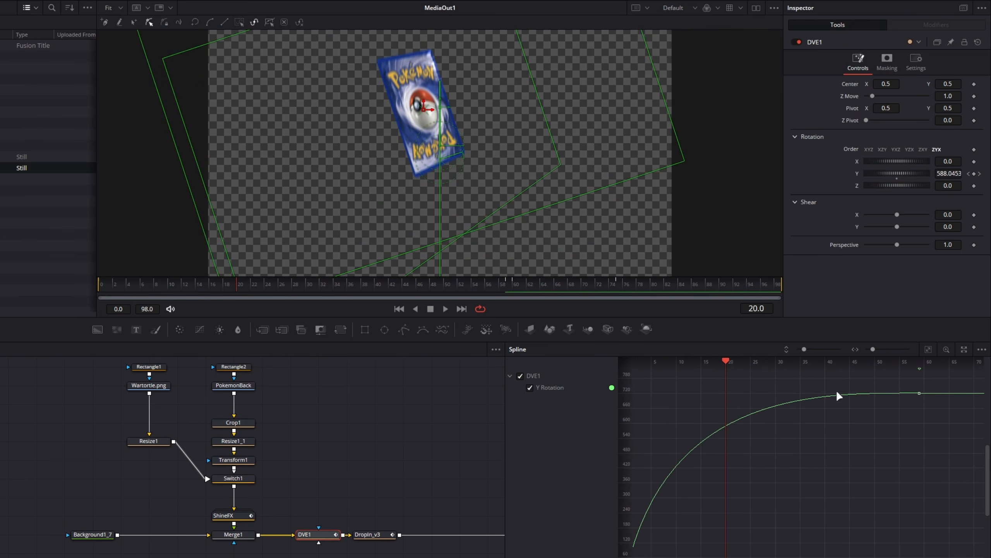
drag(492, 299, 617, 289)
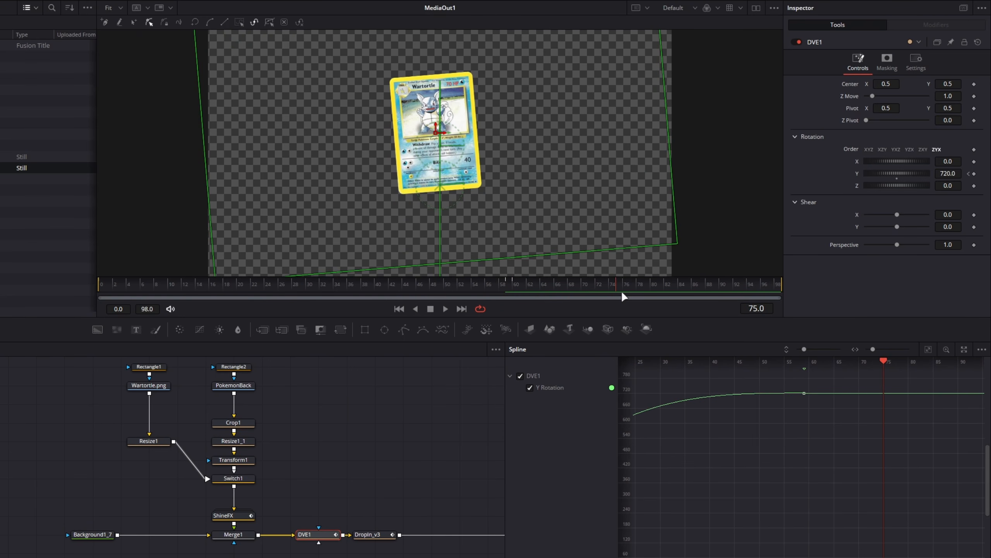
click(229, 516)
drag(233, 283, 452, 289)
click(383, 535)
drag(336, 282, 621, 318)
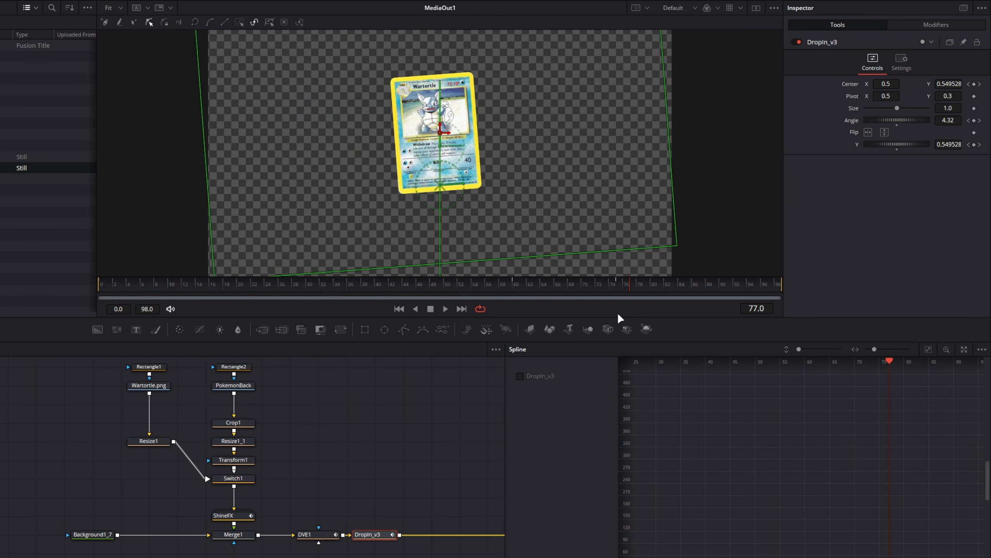